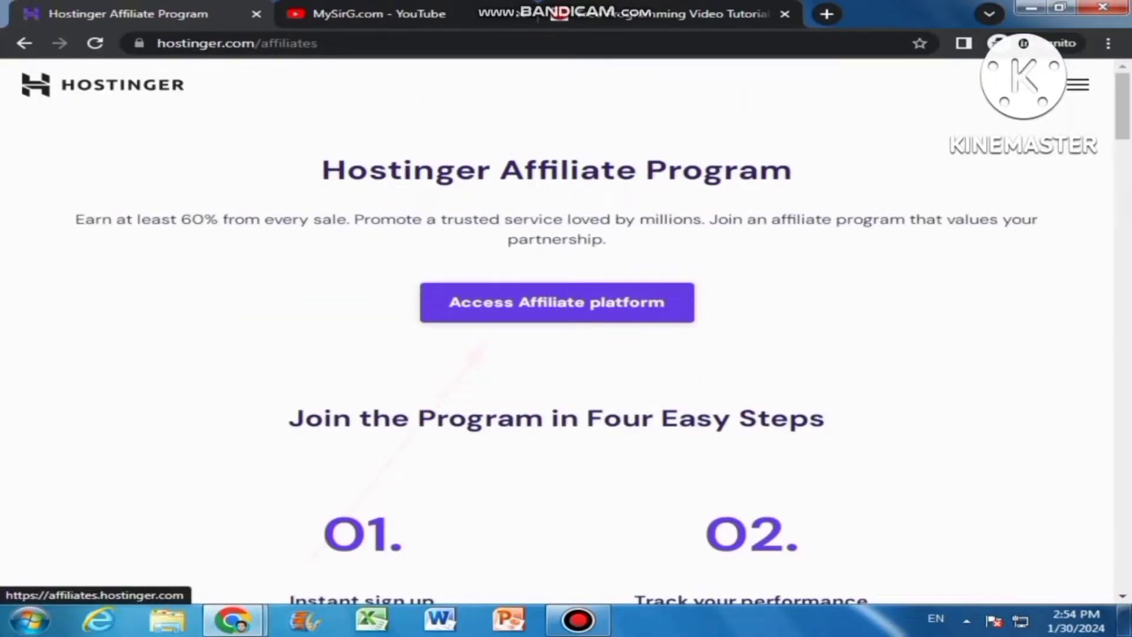
Open the affiliate platform and accept both the privacy policy and cookie use
click(557, 302)
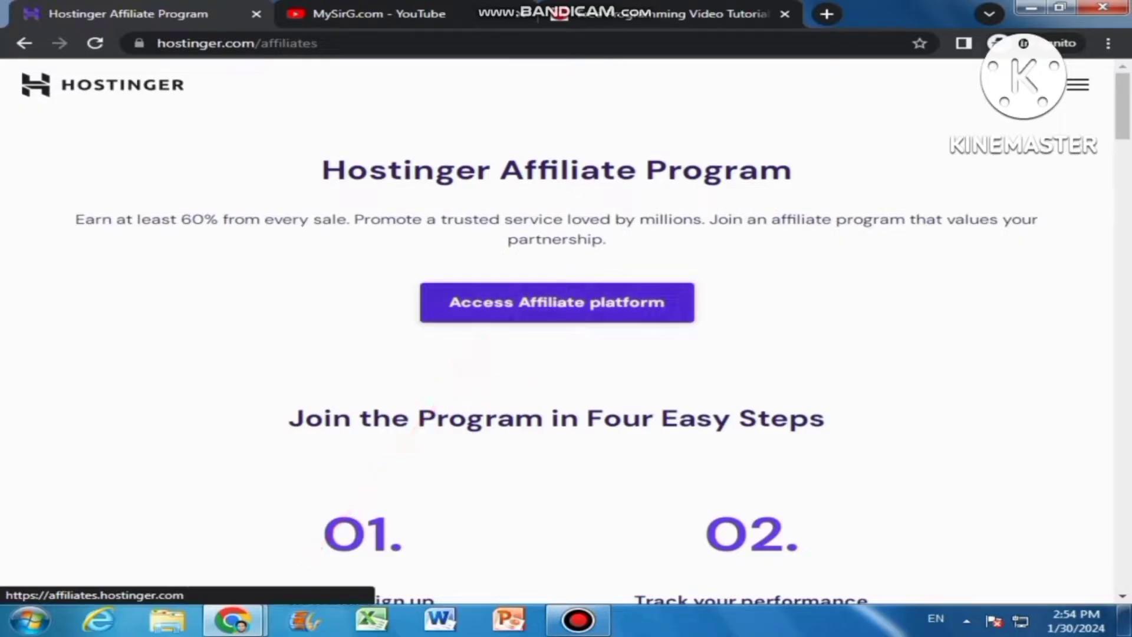
scroll(557, 302, down, 7)
scroll(557, 302, down, 2)
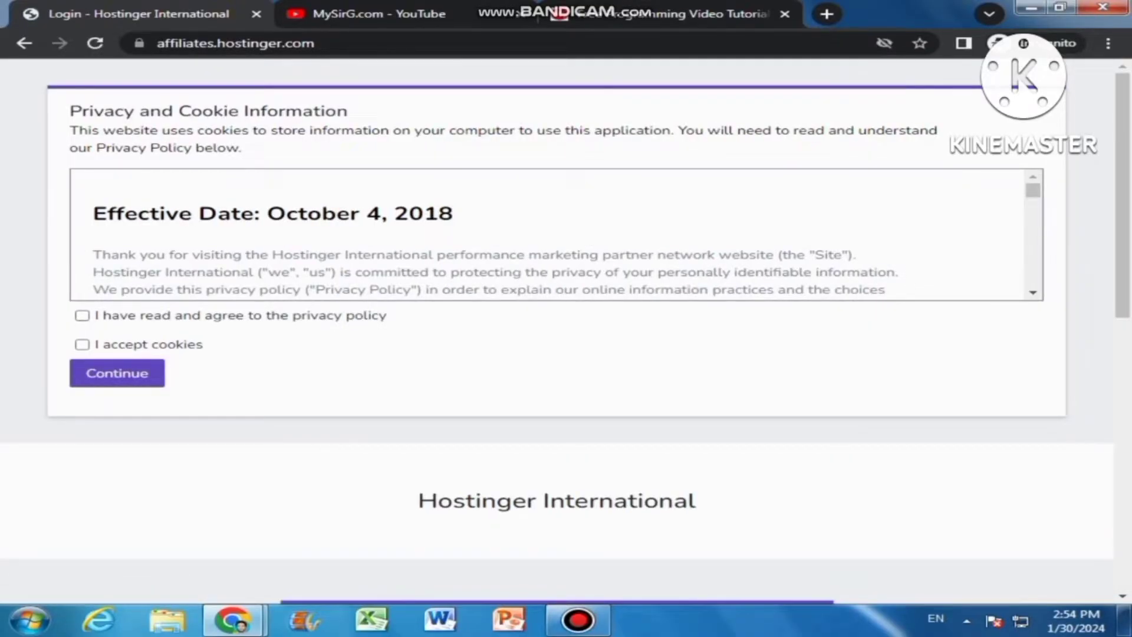
click(82, 315)
click(82, 344)
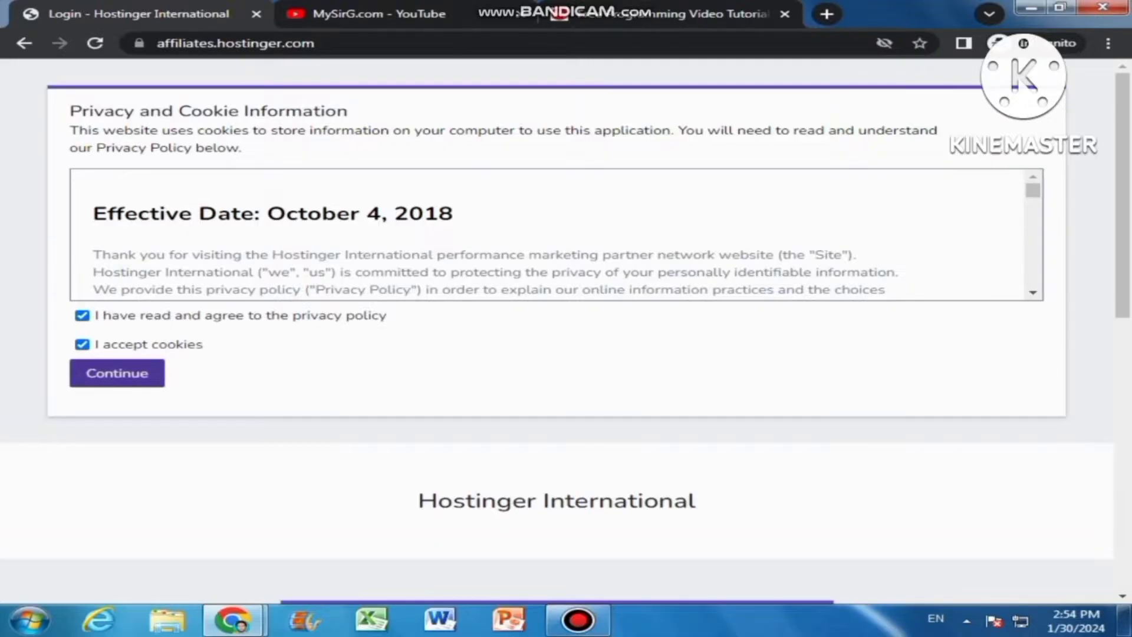
click(117, 373)
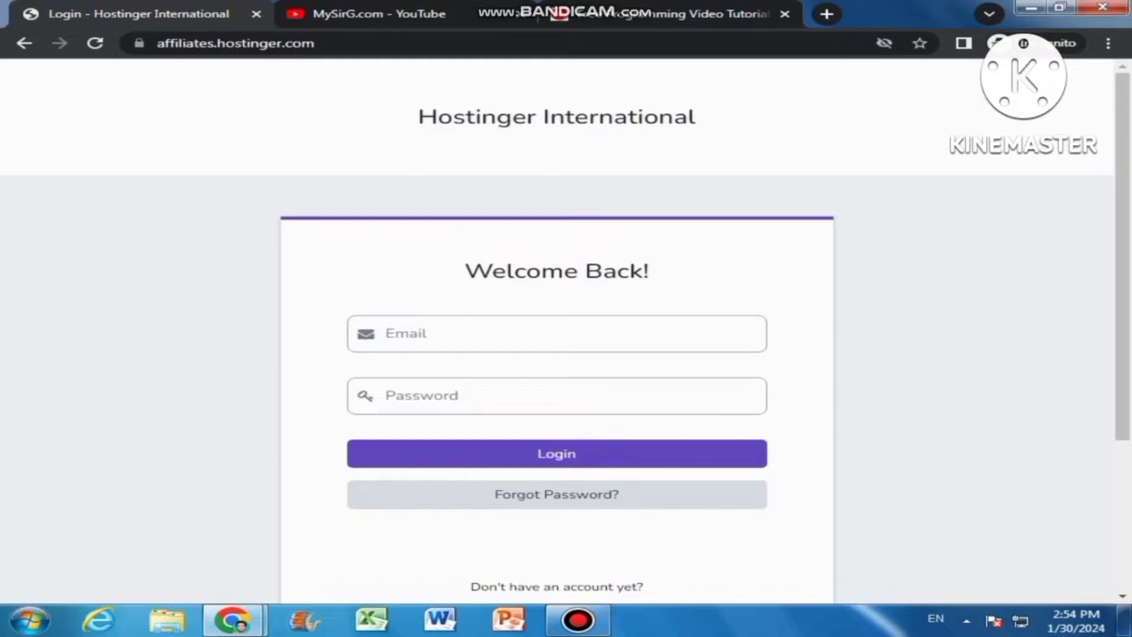
Start a new partner registration from the Partner Sign Up link below the login form
scroll(556, 330, down, 4)
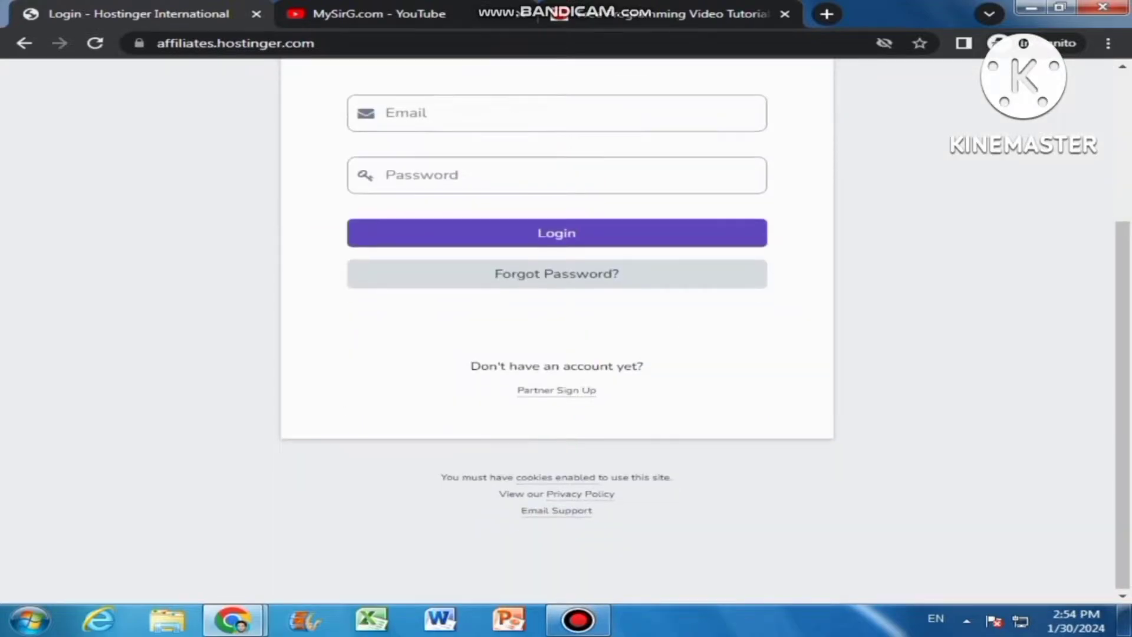
scroll(557, 330, up, 1)
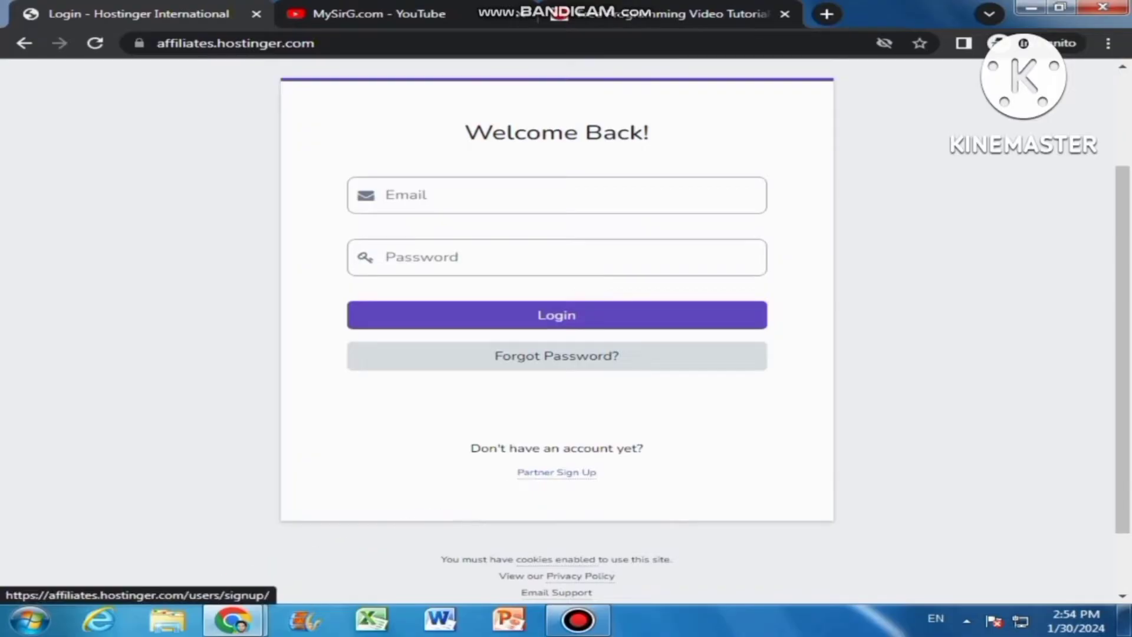
click(557, 472)
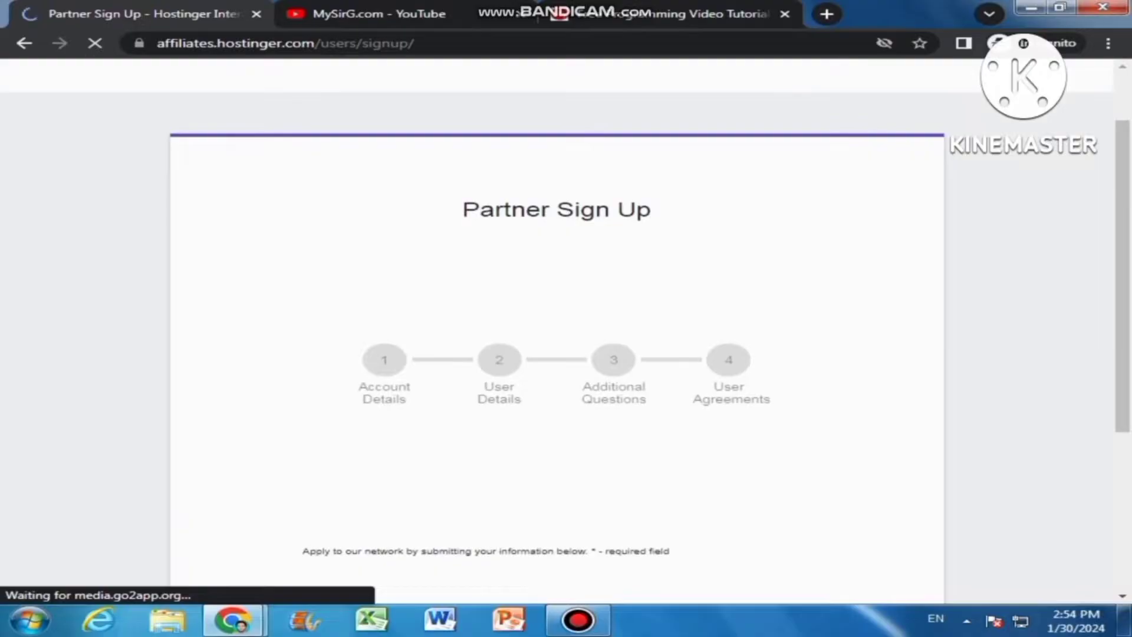
Enter the applicant's full name in the Company / Name field of Account Details
scroll(557, 331, down, 4)
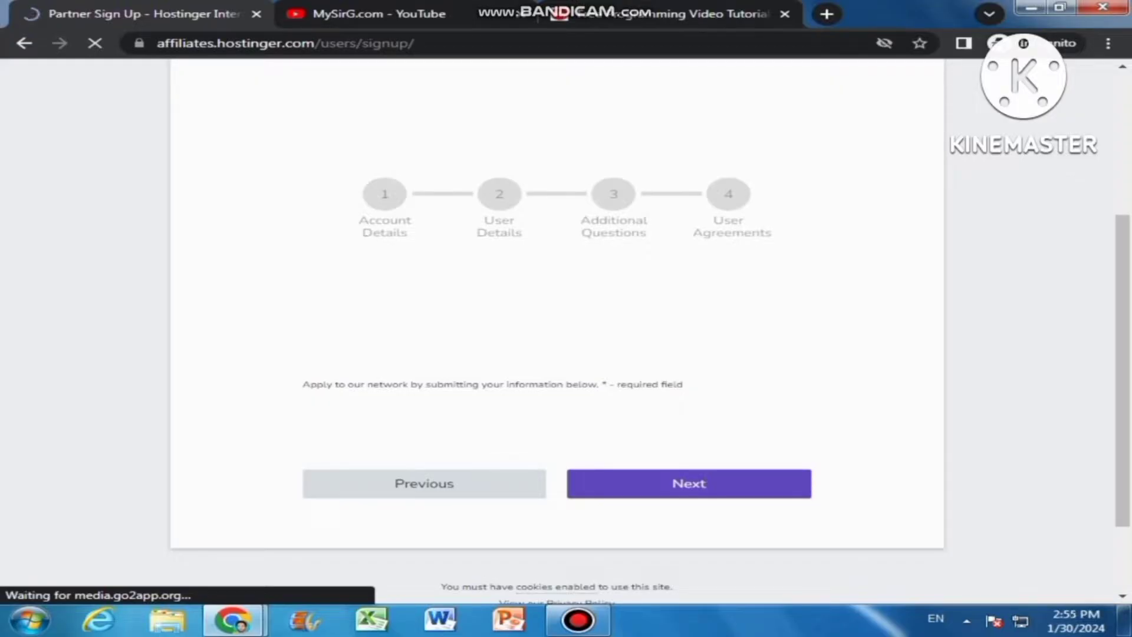
scroll(556, 330, up, 2)
scroll(556, 330, up, 2)
scroll(557, 331, down, 5)
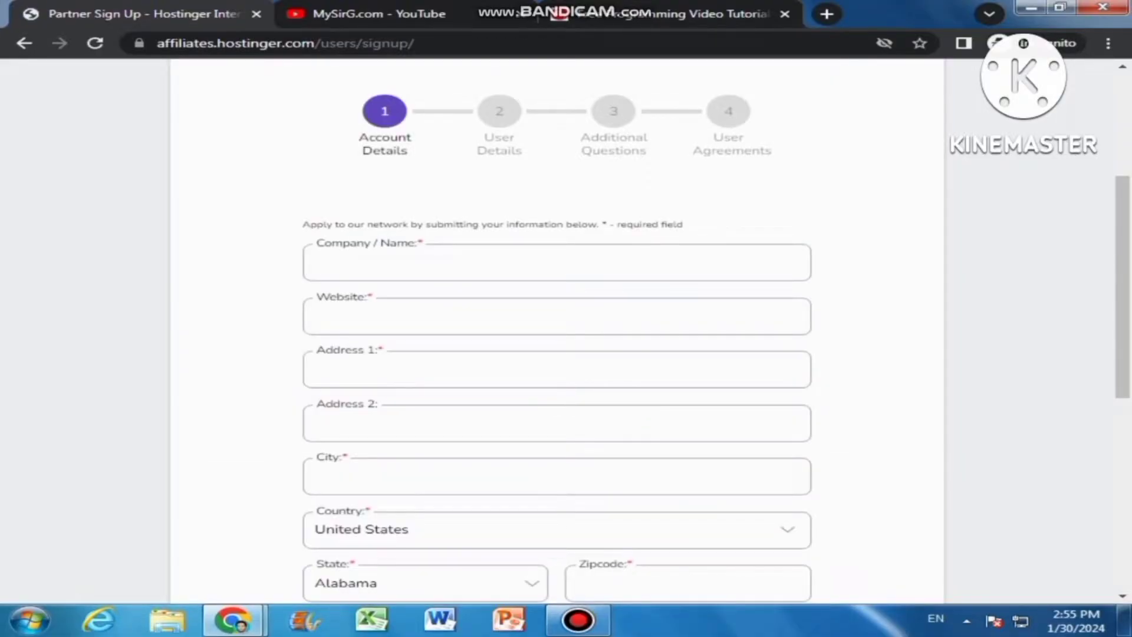
key(Return)
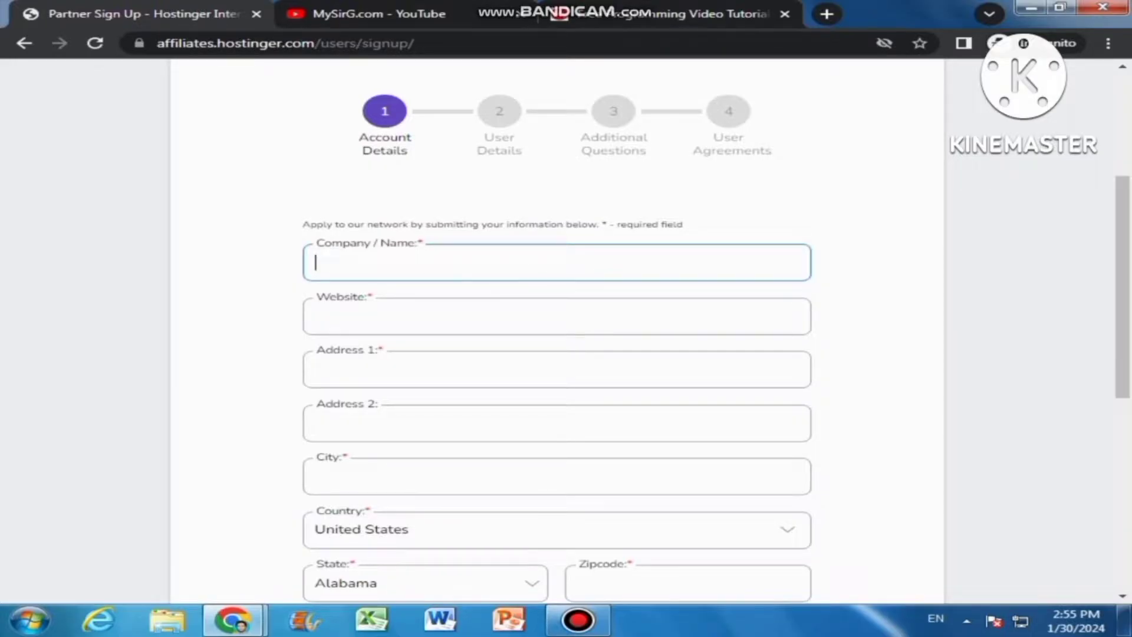
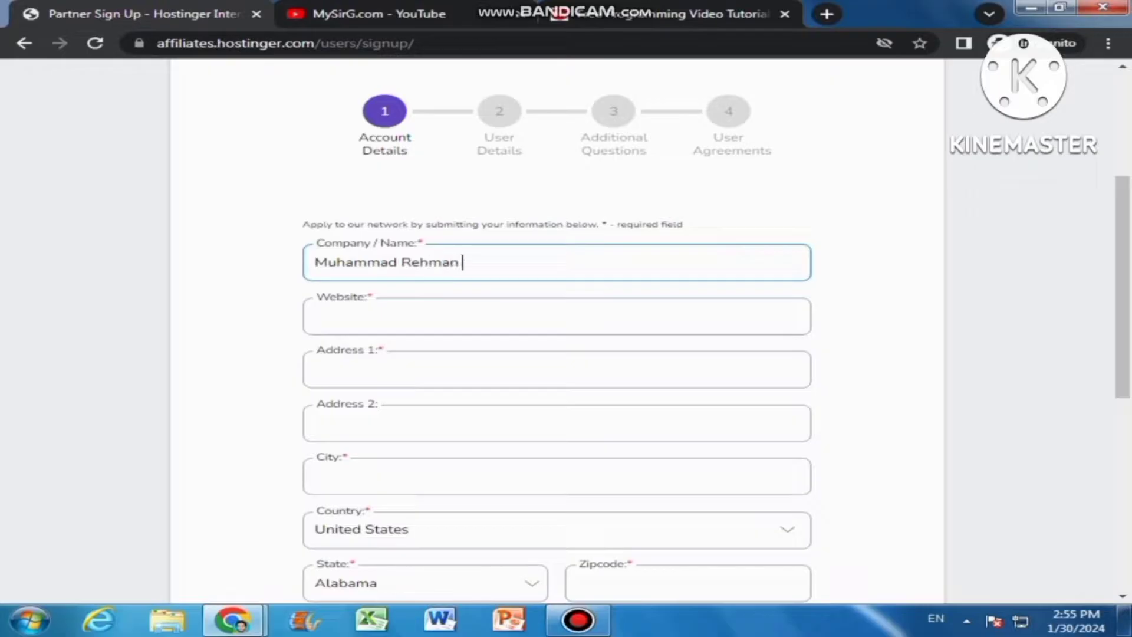
key(ctrl+3)
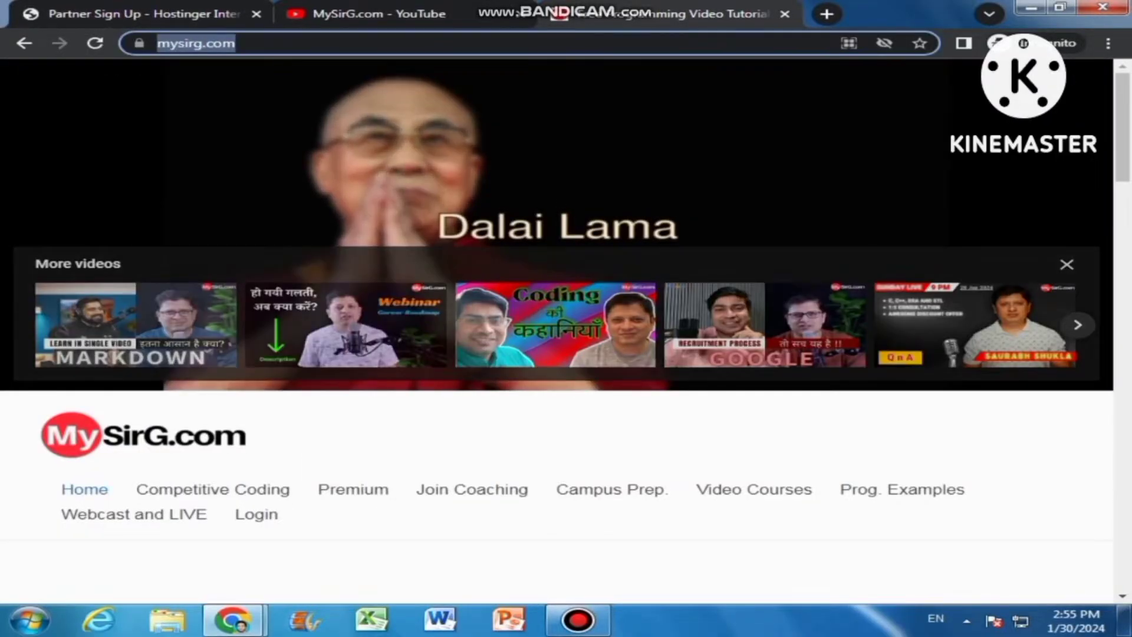
right_click(232, 43)
key(ctrl+c)
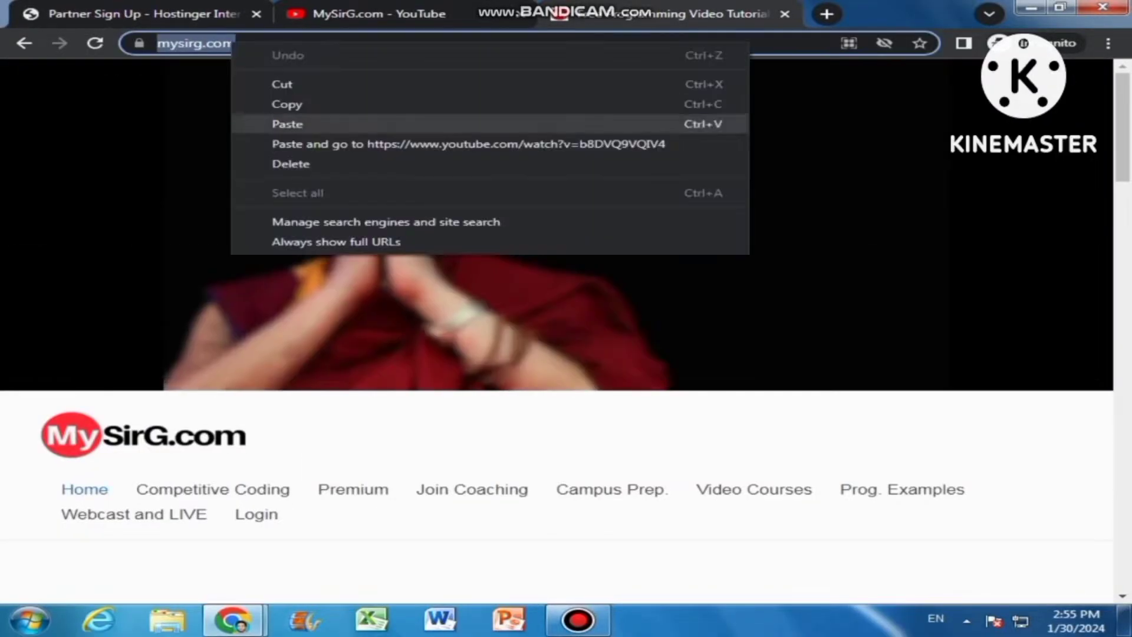
click(287, 104)
key(ctrl+1)
key(Tab)
right_click(413, 318)
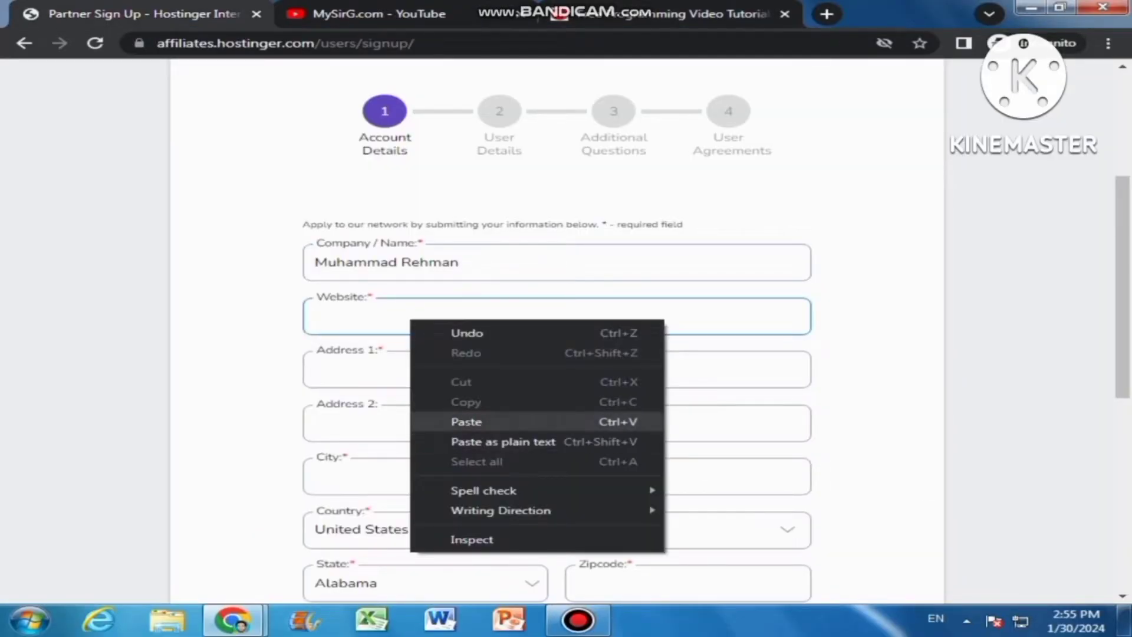
click(454, 420)
click(316, 369)
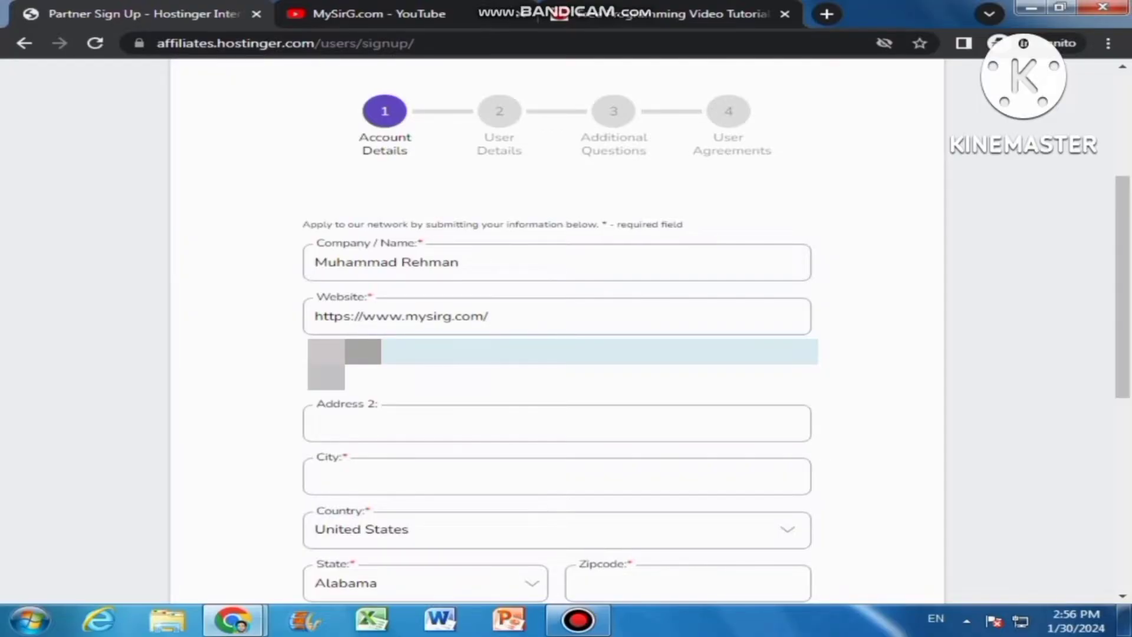
click(556, 476)
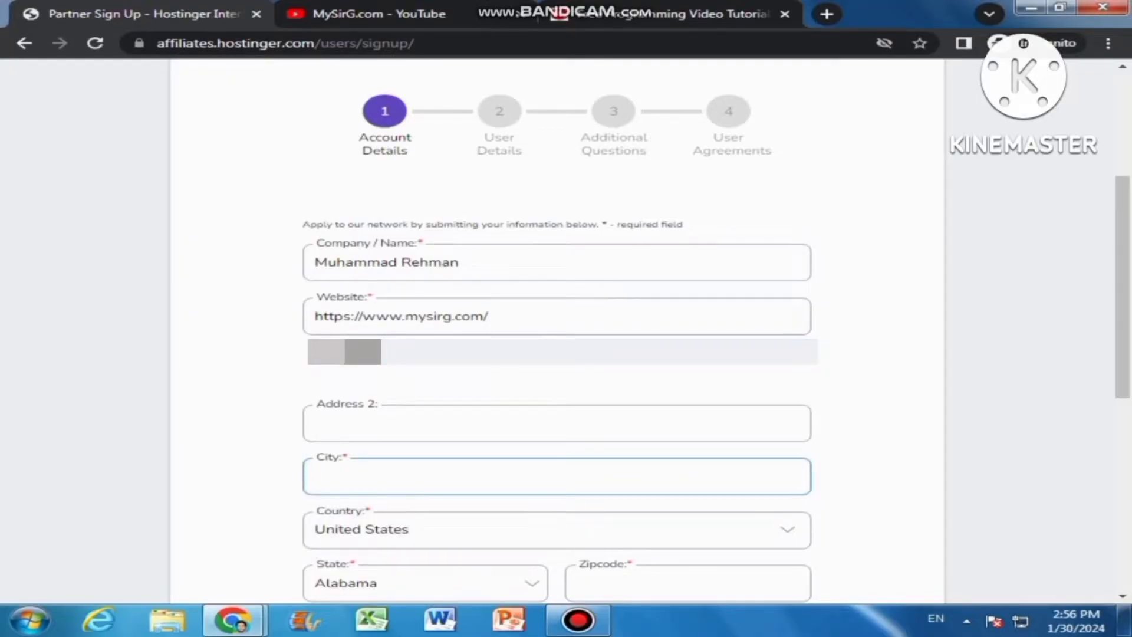
Enter the applicant's city in the City field
text(Sahiwal)
key(Tab)
key(F12)
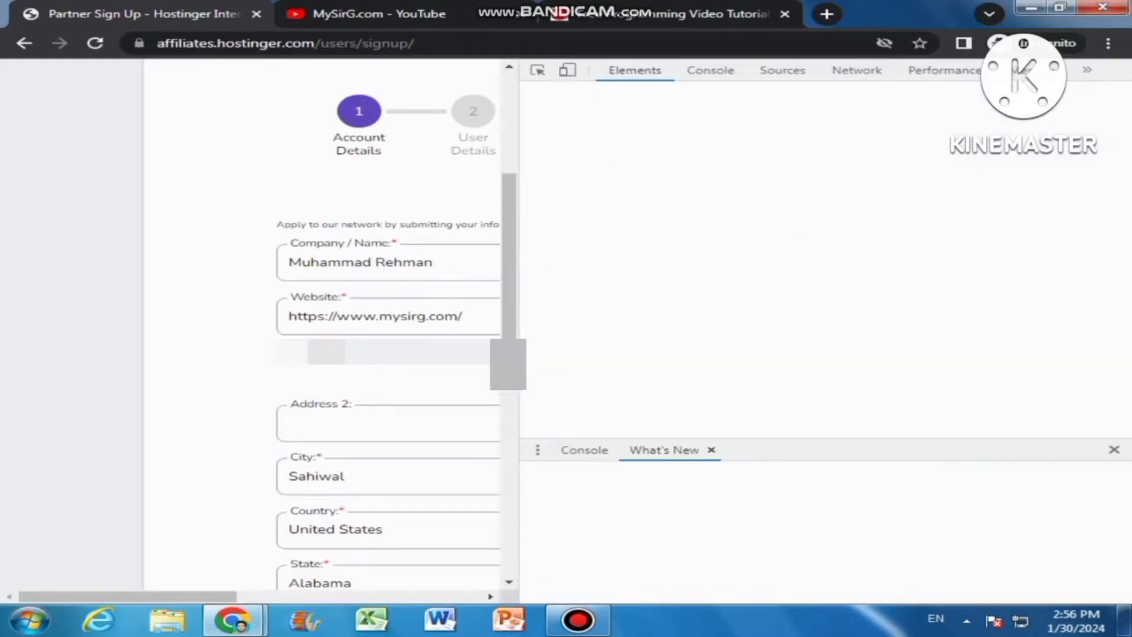
key(F12)
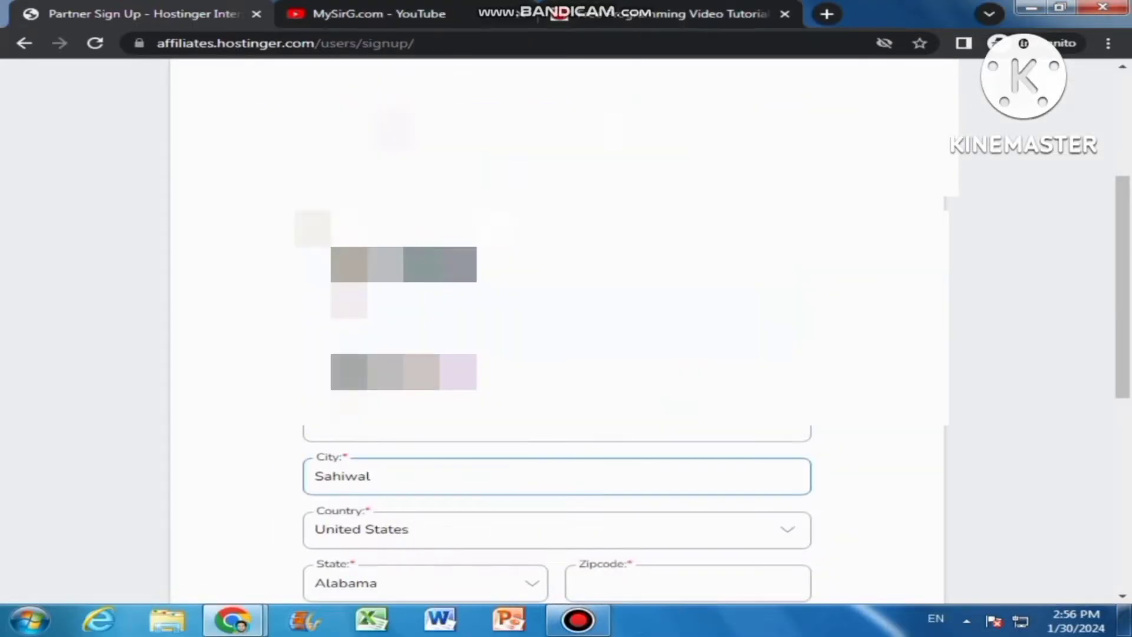
Choose Pakistan from the Country dropdown
scroll(557, 330, down, 5)
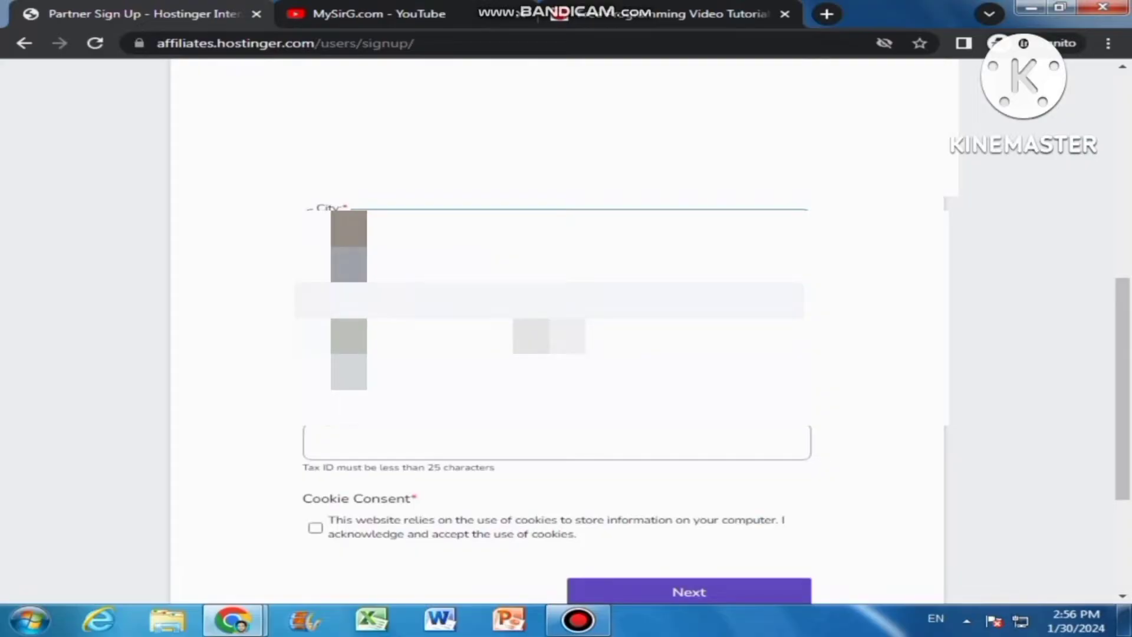
click(549, 289)
scroll(548, 407, down, 4)
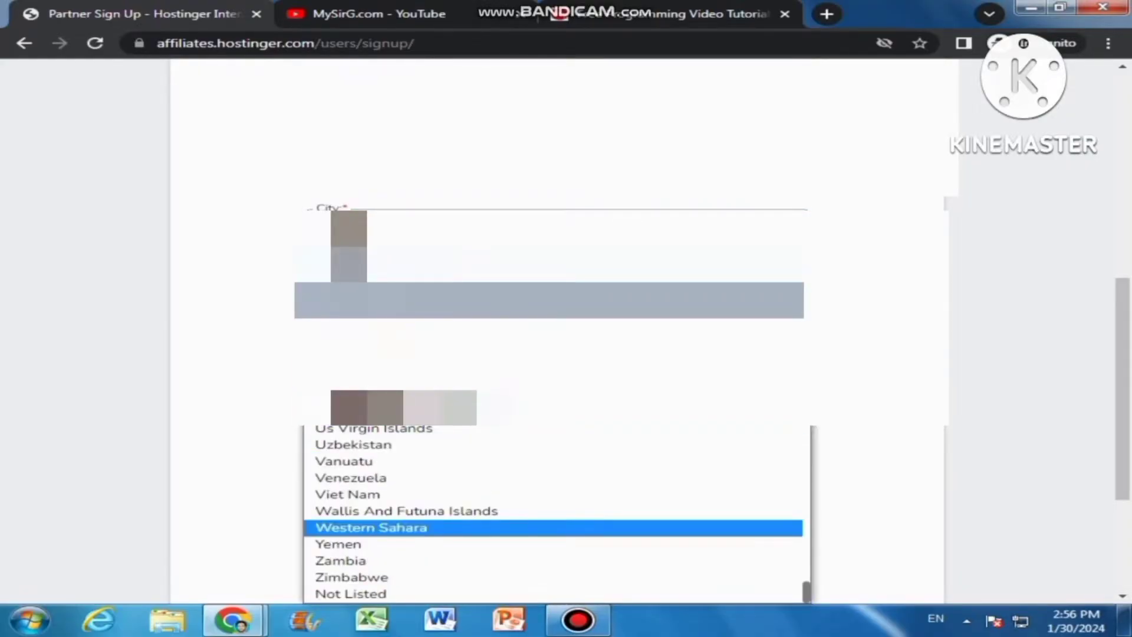
scroll(412, 513, up, 12)
scroll(413, 513, down, 6)
scroll(558, 451, up, 20)
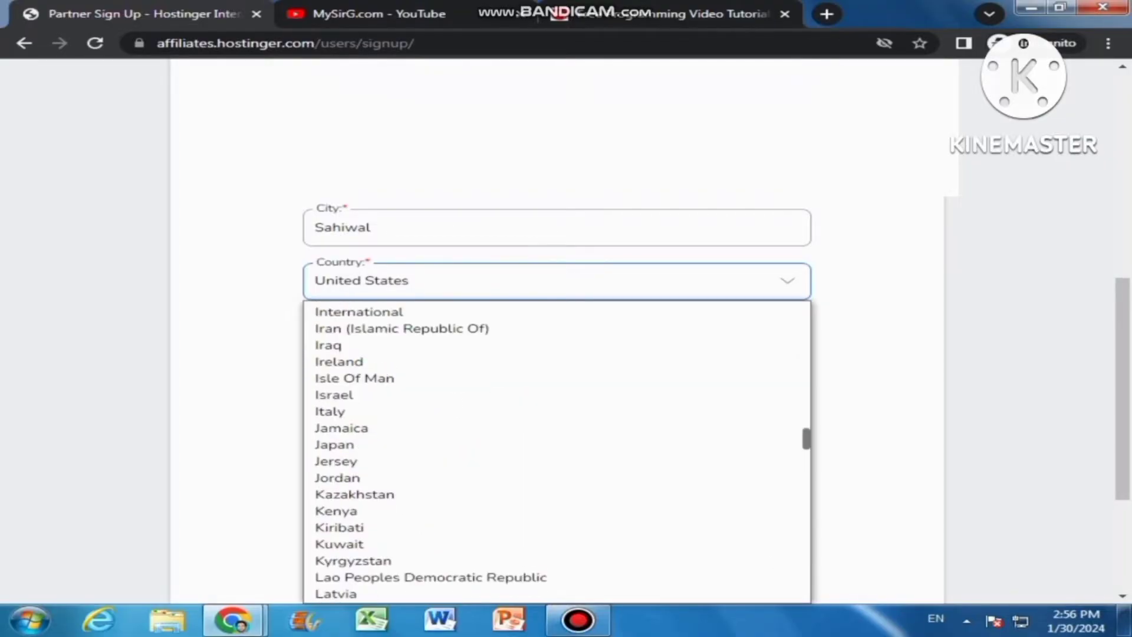
scroll(413, 474, down, 11)
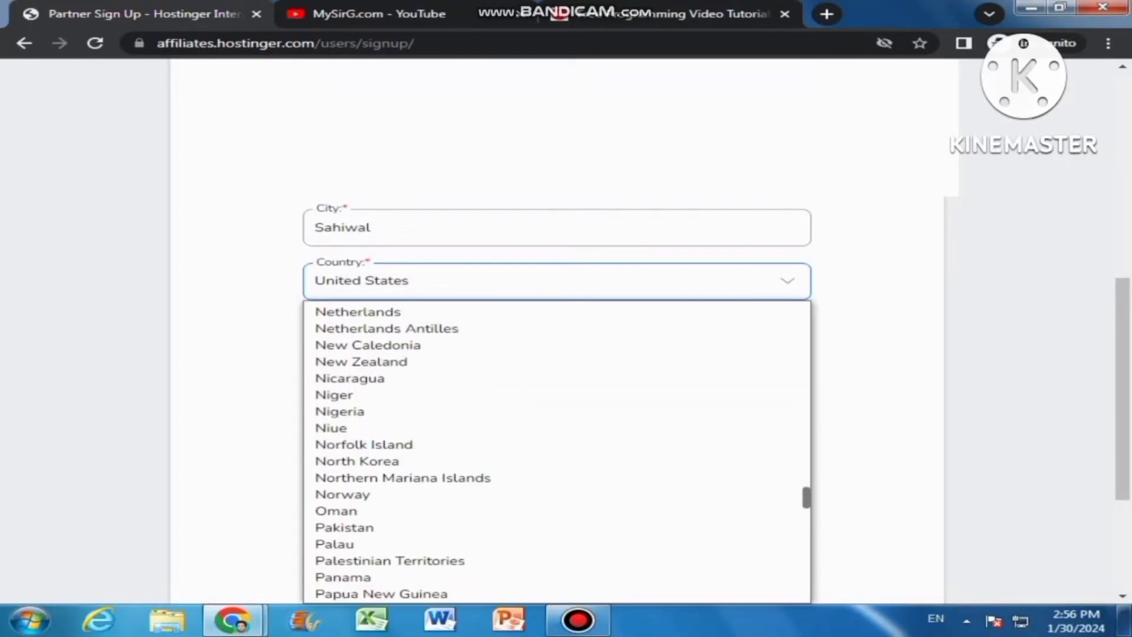
click(344, 527)
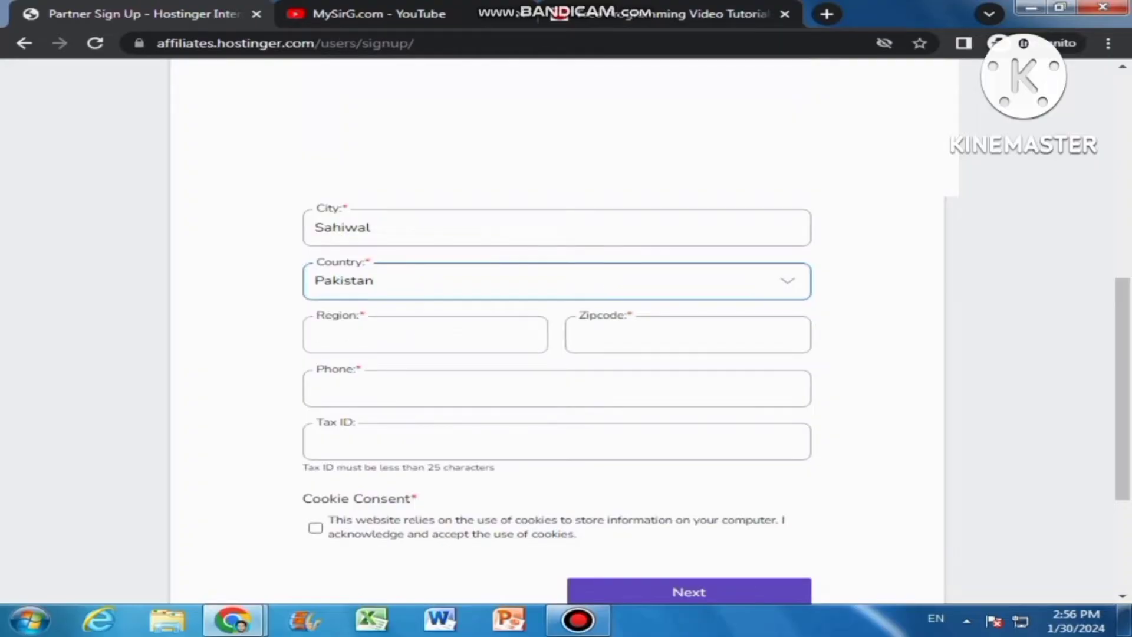
Fill in Region, Zipcode and Phone, then tick the Cookie Consent checkbox
click(424, 334)
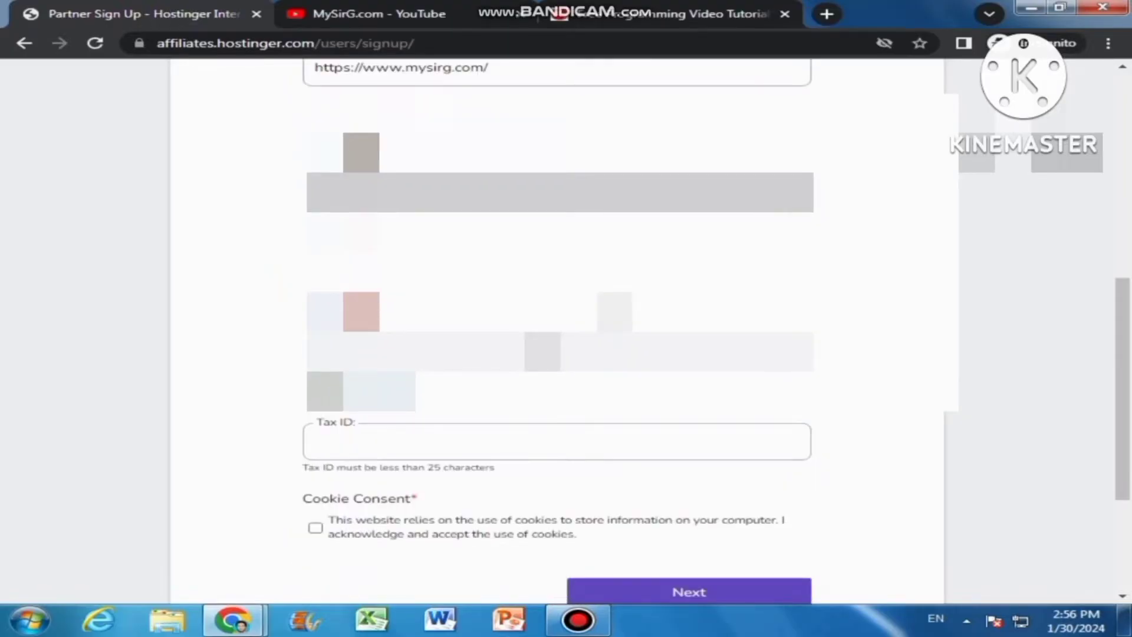
click(316, 527)
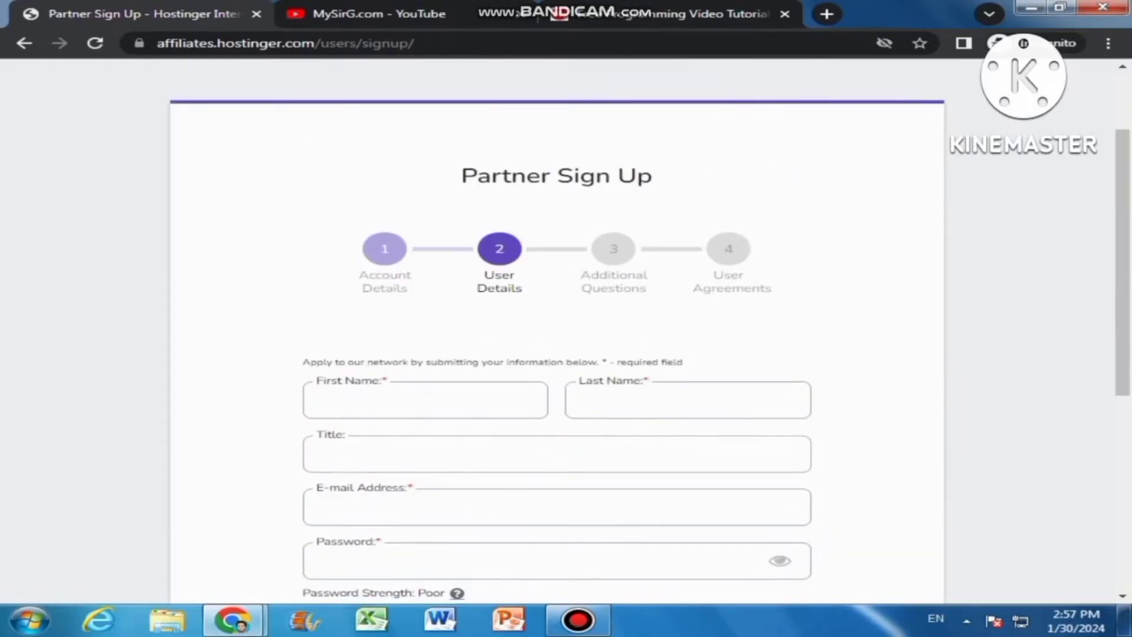
Enter the applicant's first and last name, and their properly capitalised full name as Title
click(354, 400)
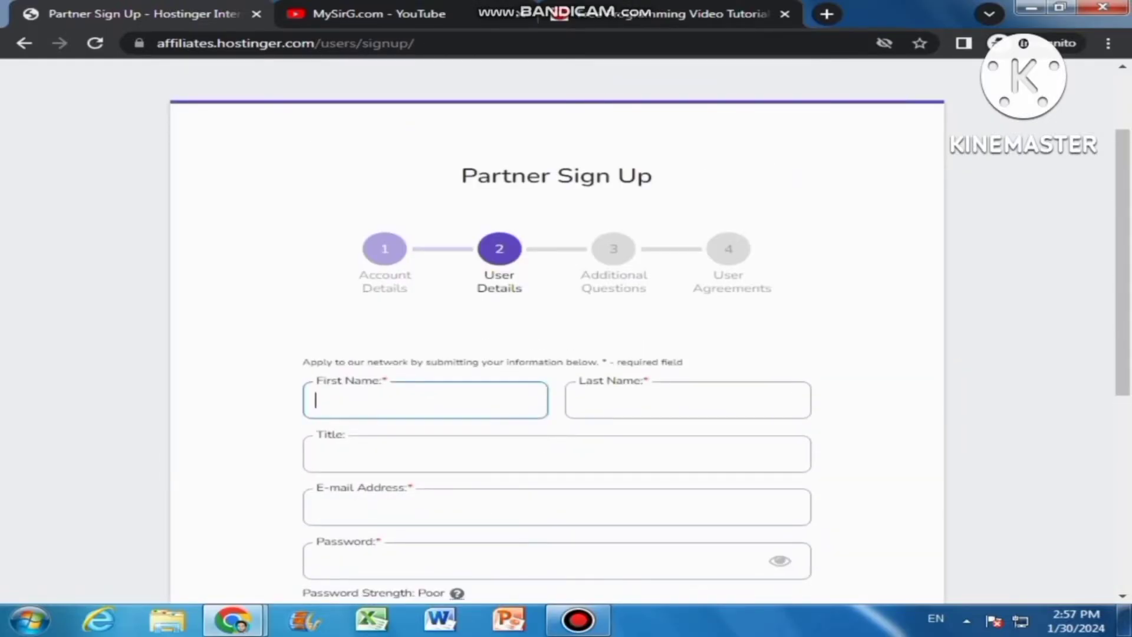
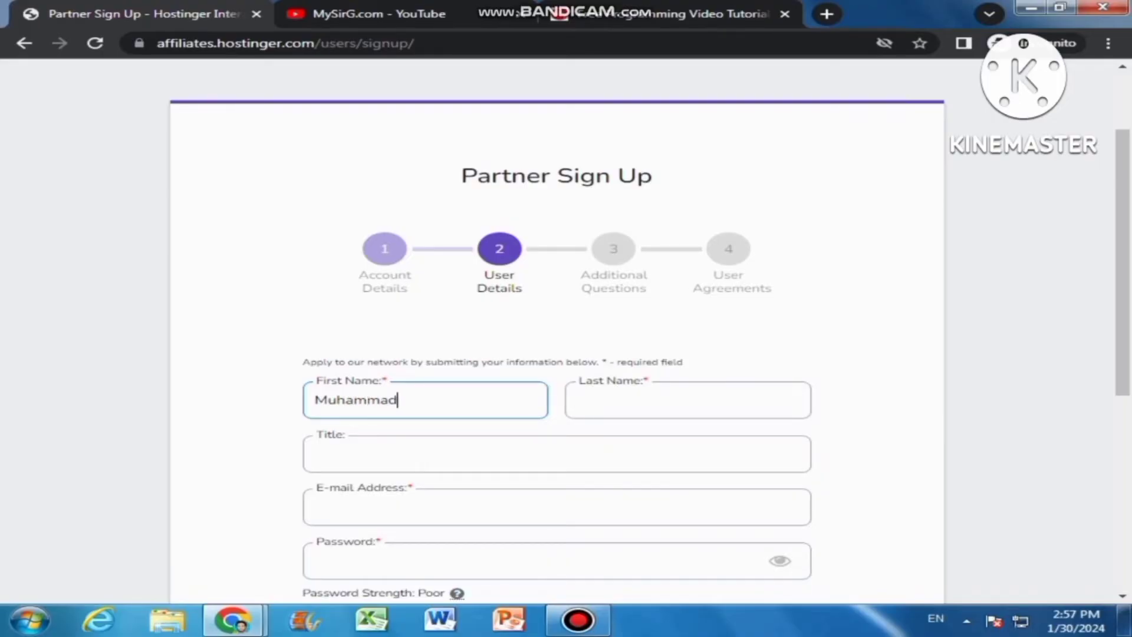
click(579, 400)
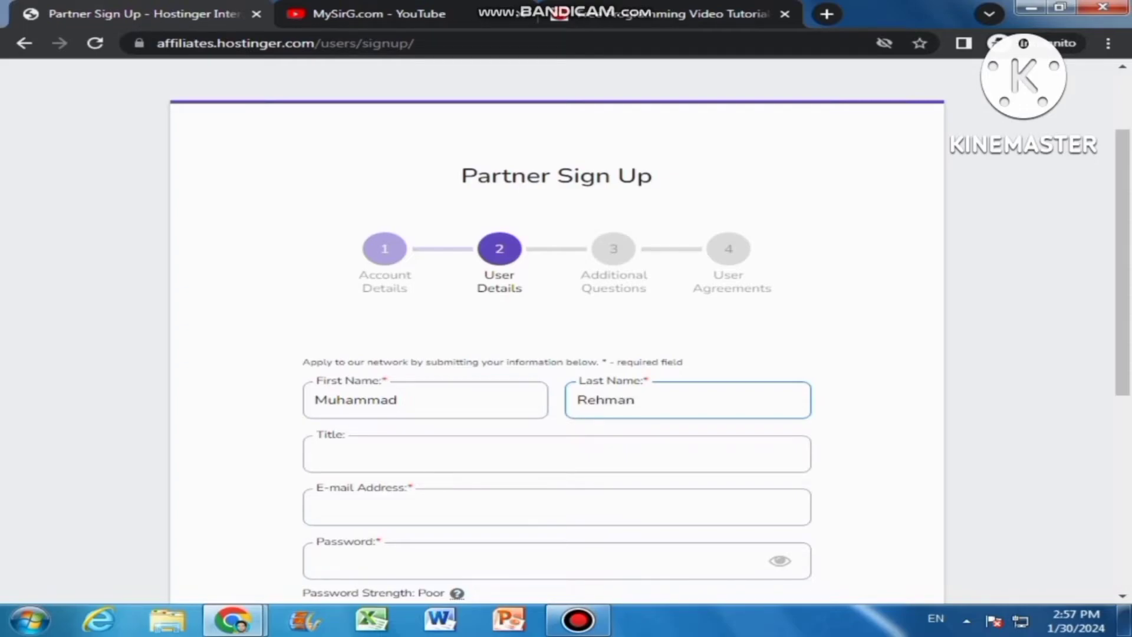
click(315, 454)
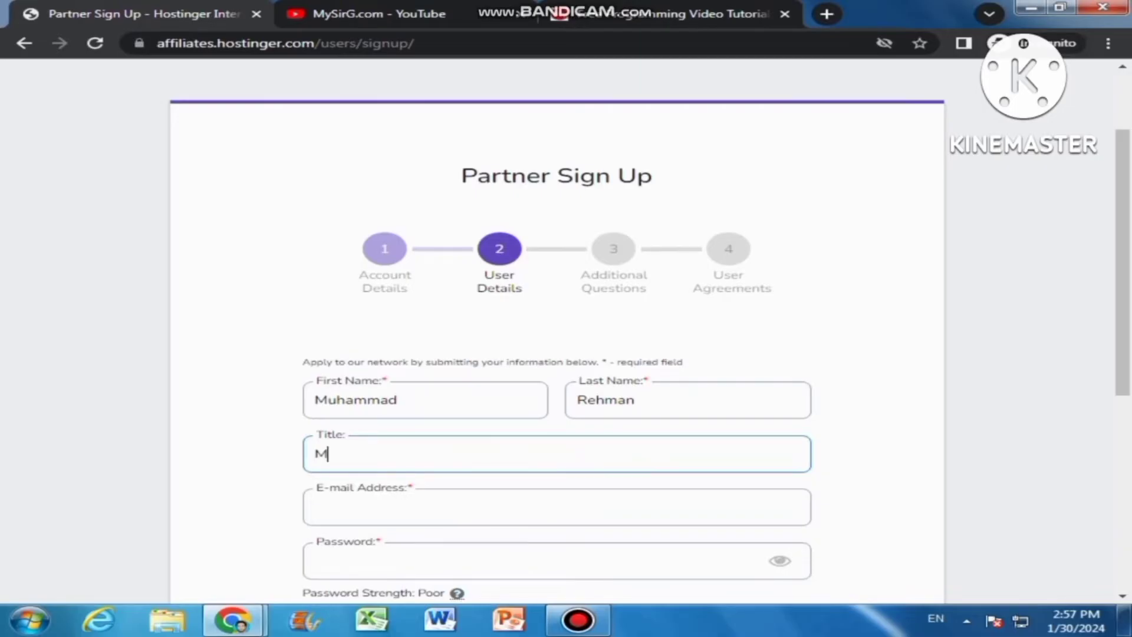
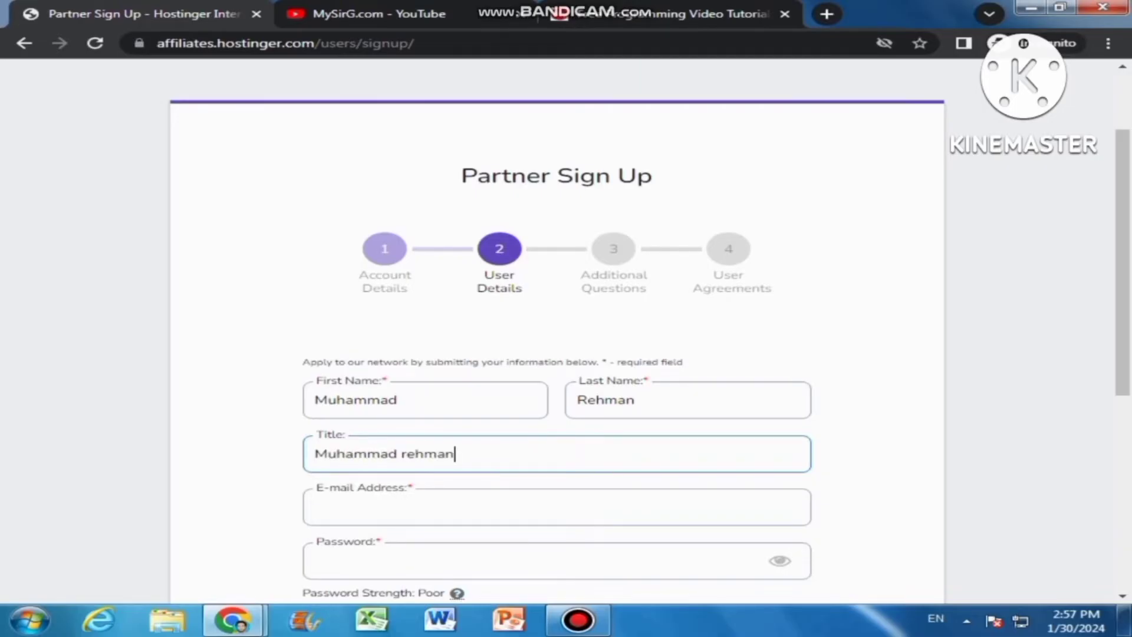
click(409, 454)
key(BackSpace)
text(R)
Fill in the e-mail address and a matching strong password, then continue to Additional Questions
click(316, 507)
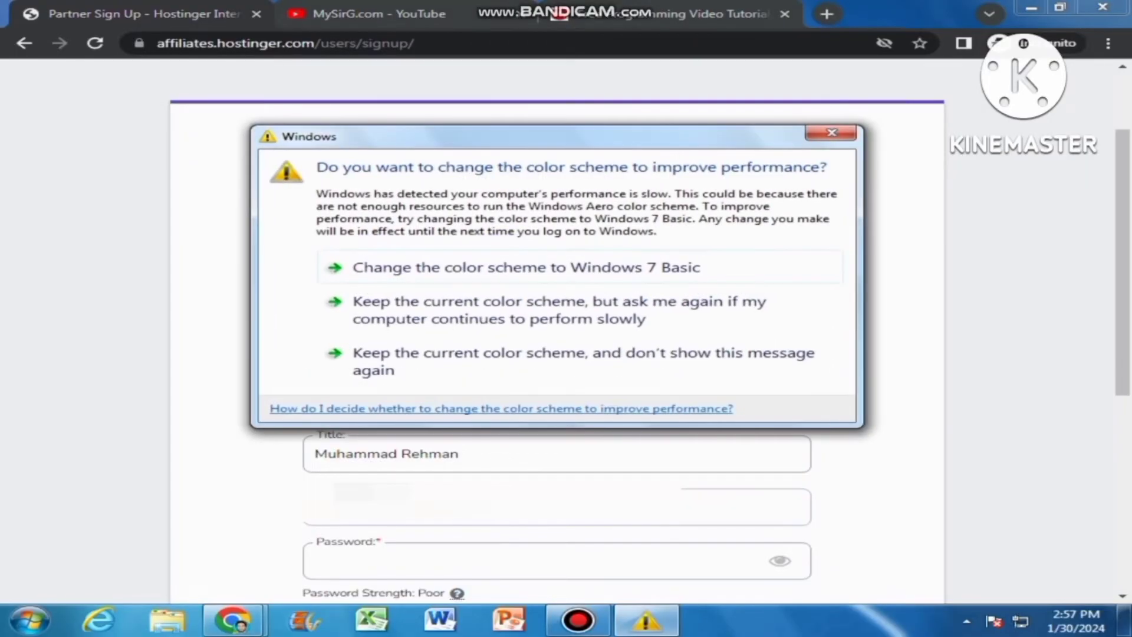
click(831, 132)
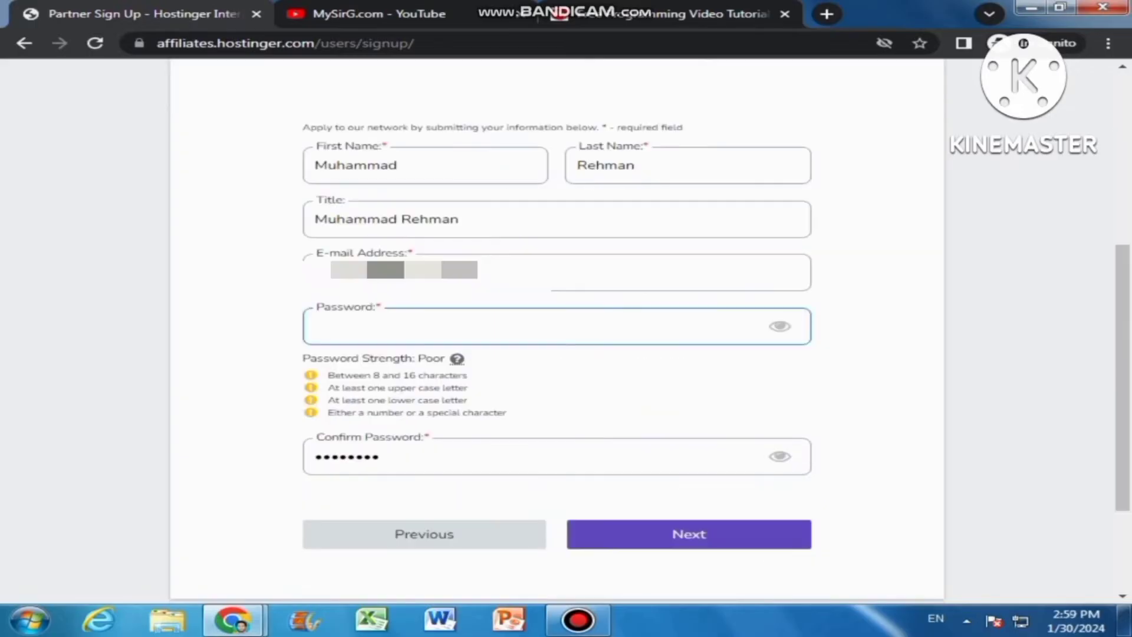
text(••••••••••••••)
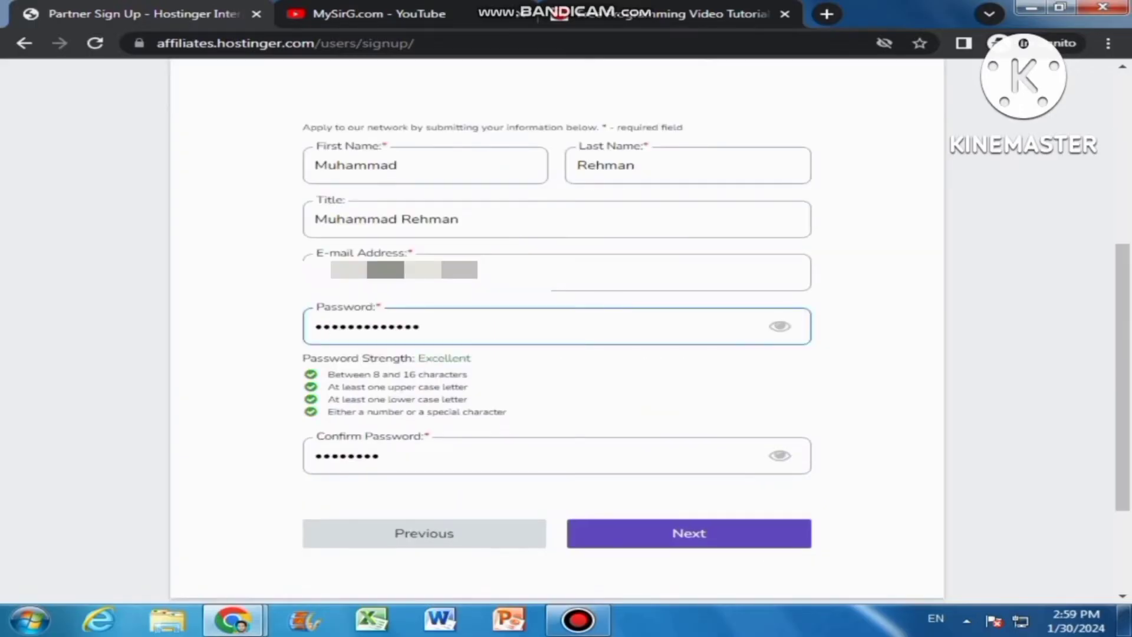
click(381, 456)
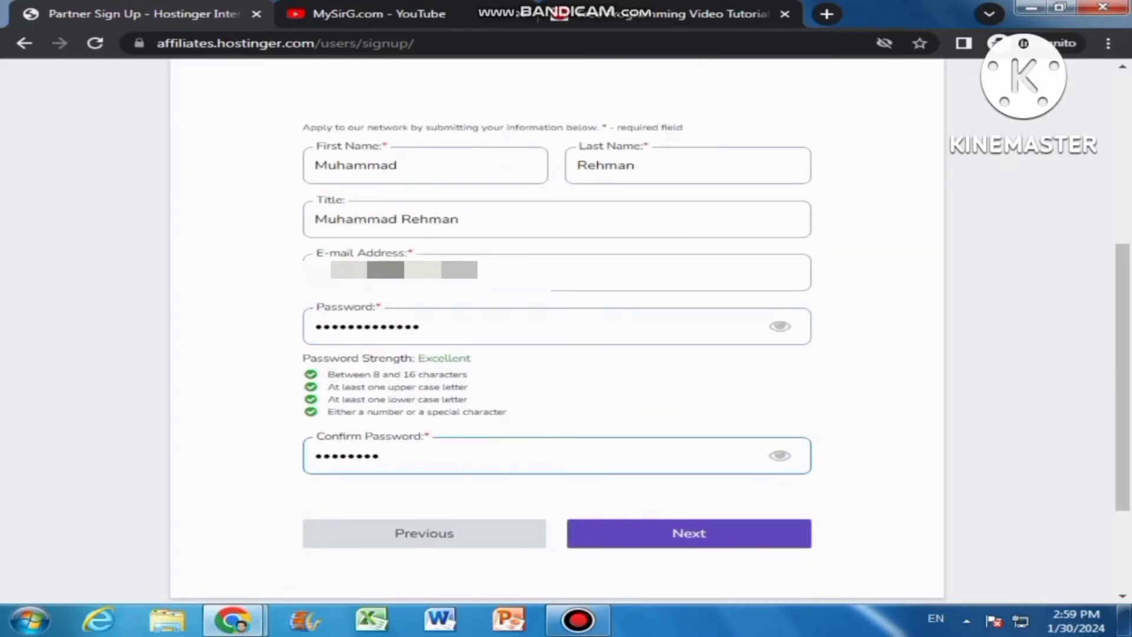
text(•••••)
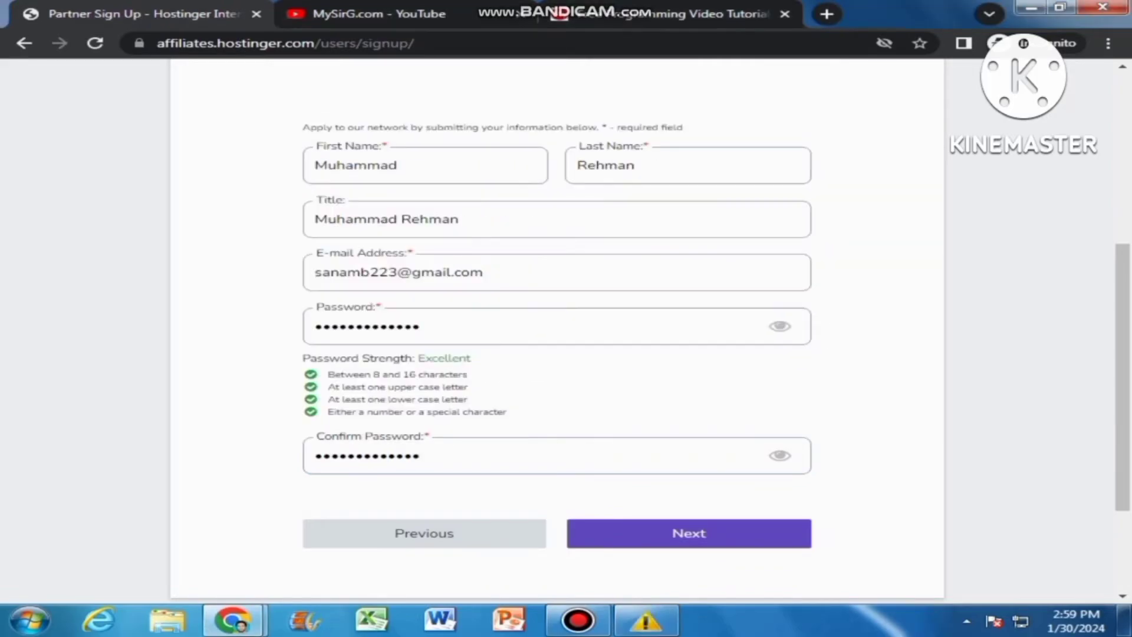
key(Return)
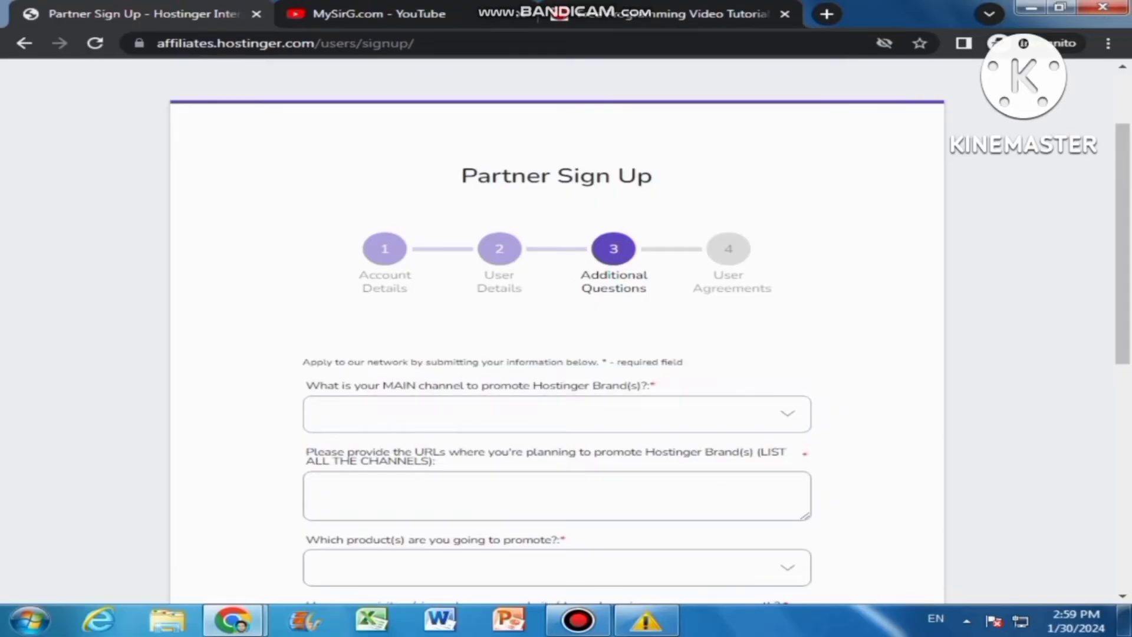
Copy the MySirG.com YouTube channel address and choose YouTube as the main promotion channel
click(354, 14)
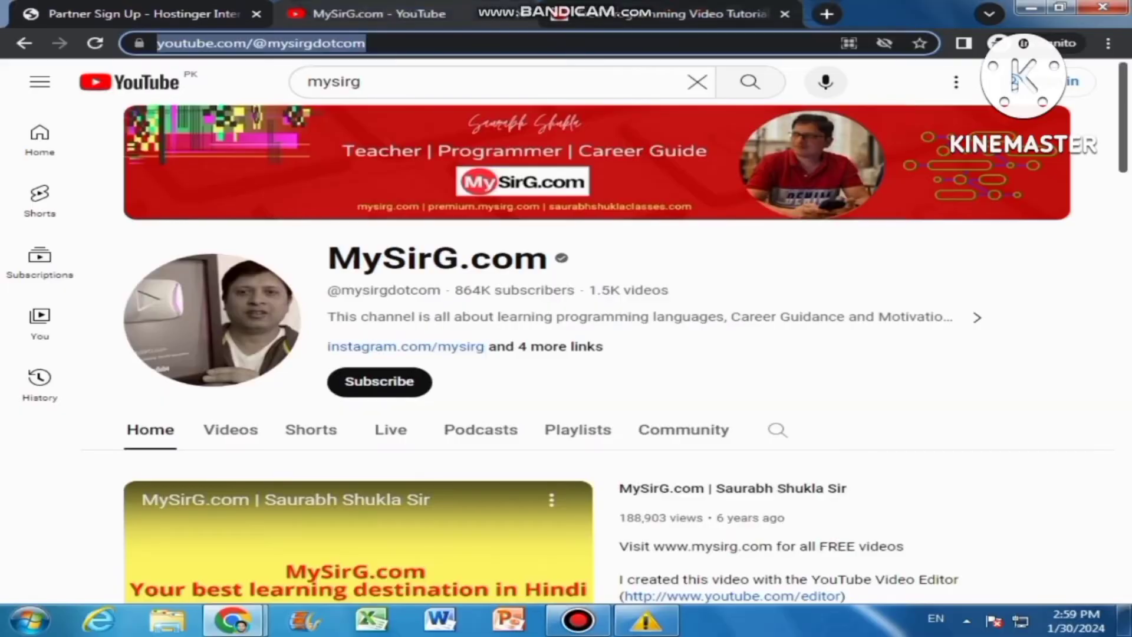
right_click(292, 43)
click(337, 101)
click(142, 14)
click(557, 414)
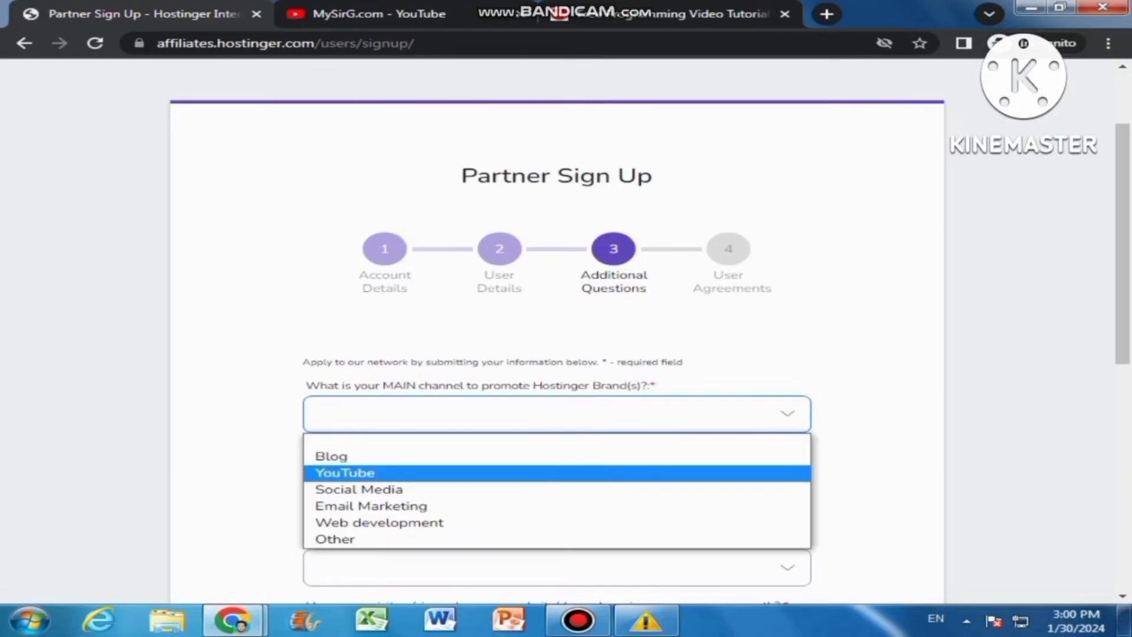
click(558, 473)
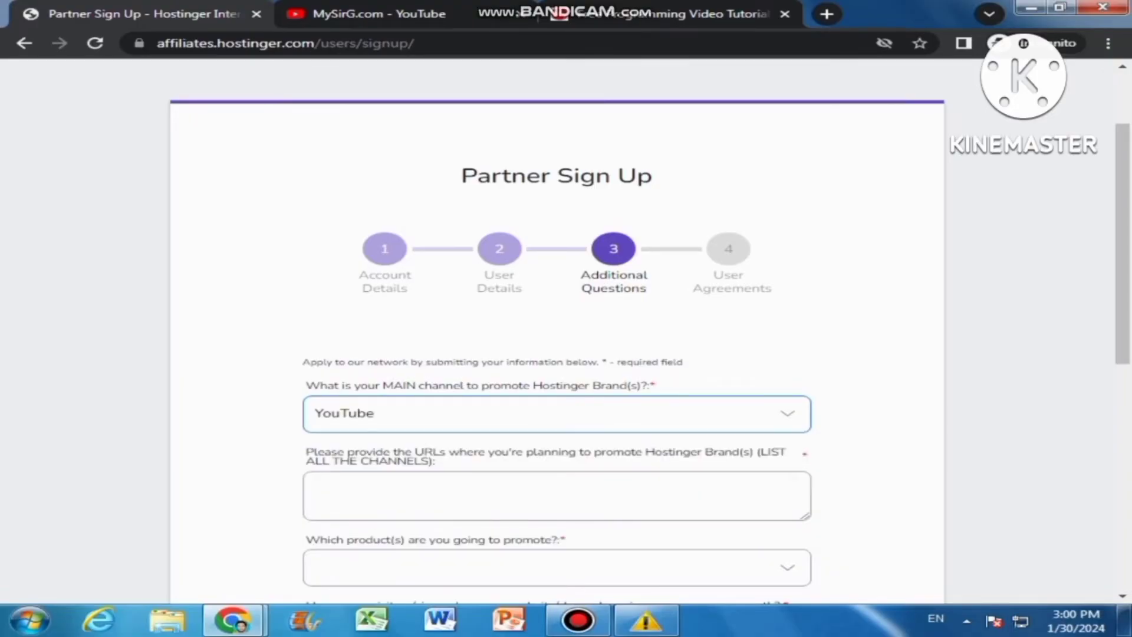
Paste the YouTube channel URL into the promotion URLs box, removing the leading space
click(411, 487)
right_click(410, 486)
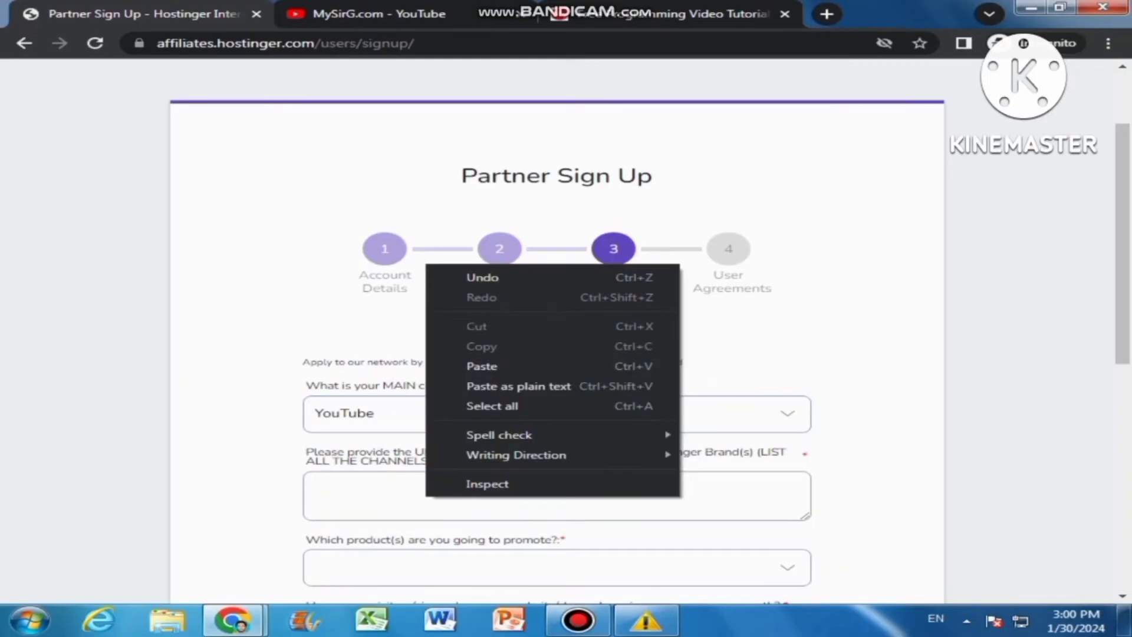
click(378, 487)
right_click(379, 487)
click(407, 364)
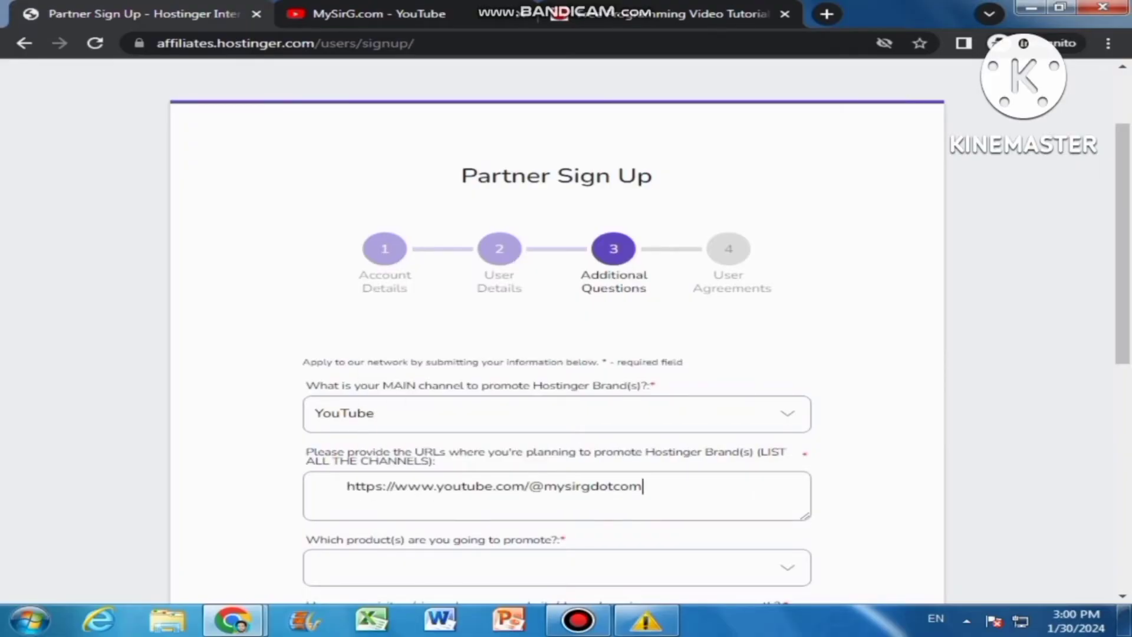
click(347, 487)
key(BackSpace)
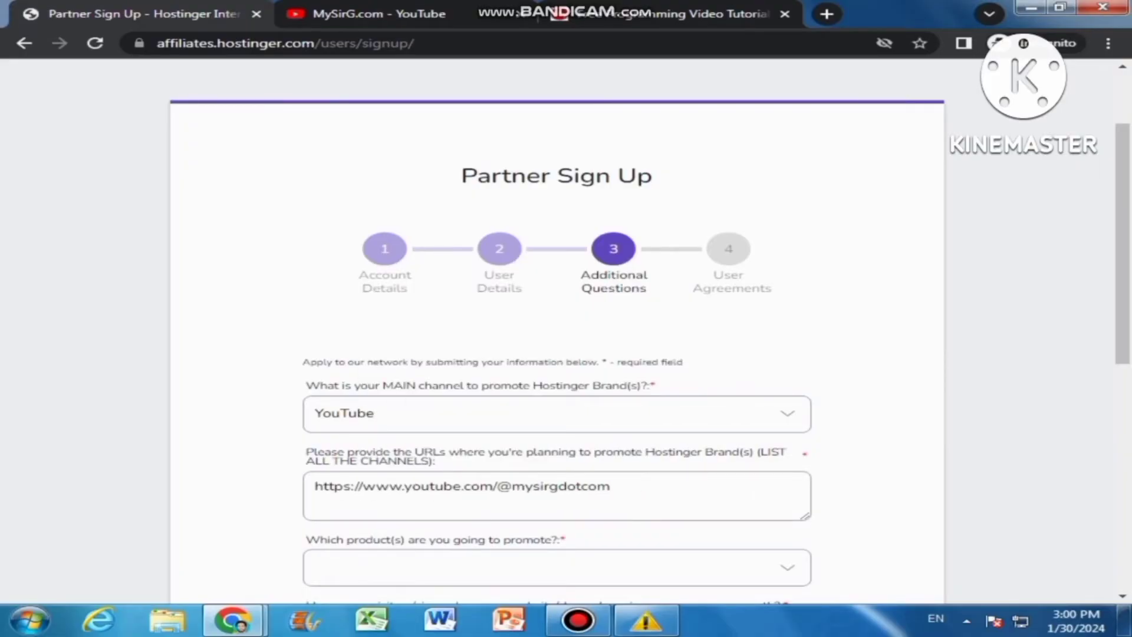
scroll(346, 487, down, 2)
scroll(557, 335, down, 1)
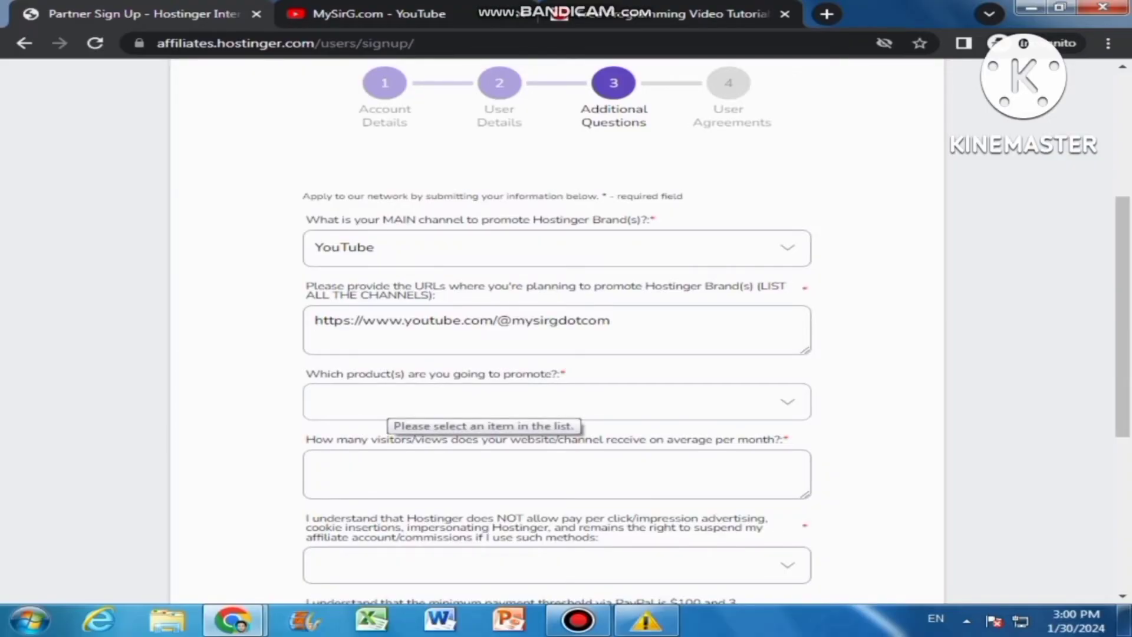
Set the products to promote to Both and the monthly visitors to 5 Million
click(557, 401)
key(Down)
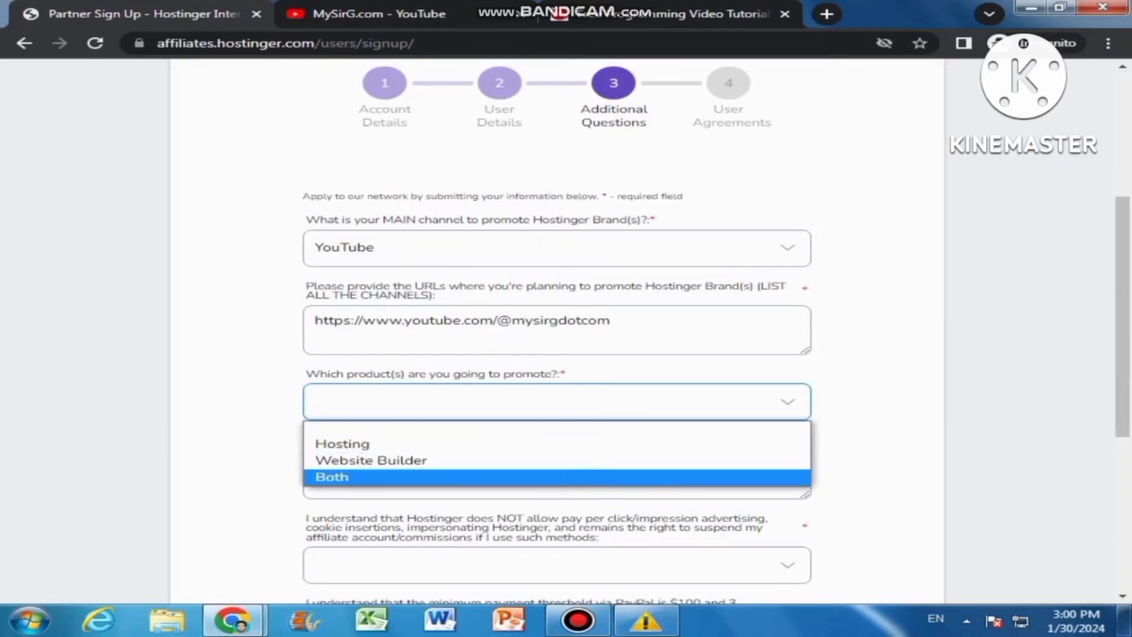
key(Return)
scroll(557, 331, down, 1)
scroll(556, 331, down, 1)
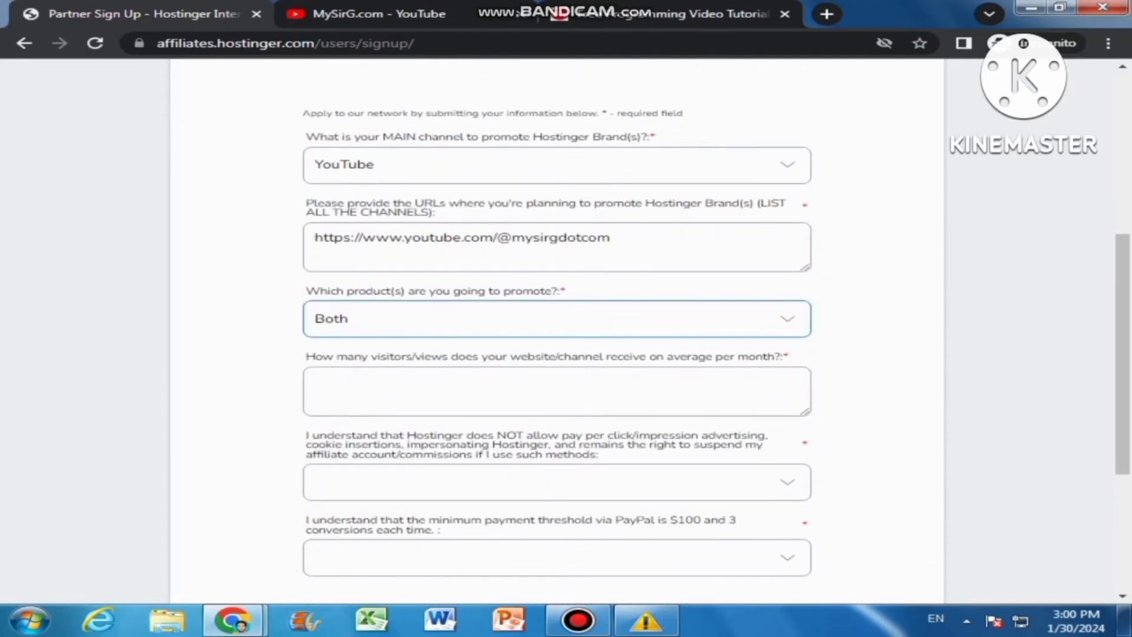
click(411, 382)
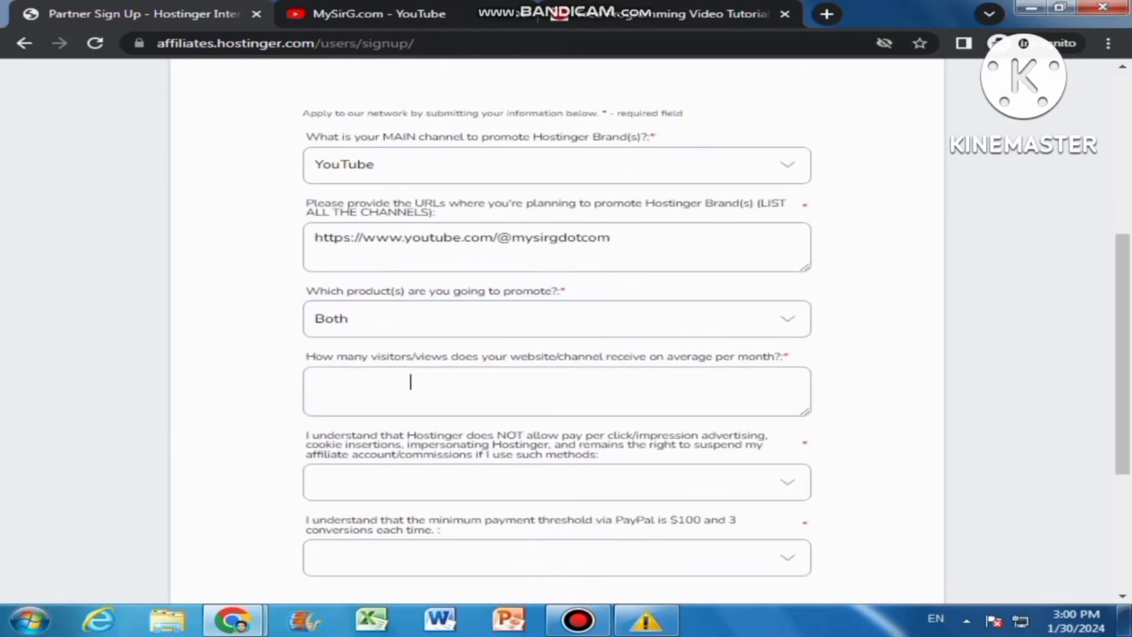
text(5 Million)
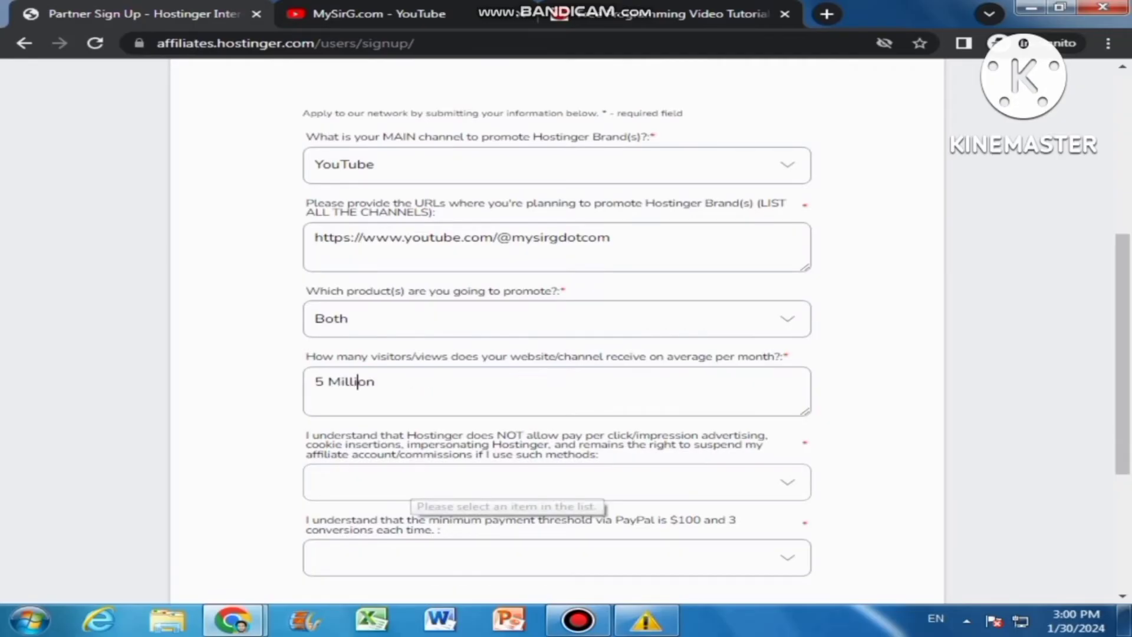
Answer I understand for the advertising rules and PayPal threshold, then go to User Agreements
key(alt+Down)
key(Down)
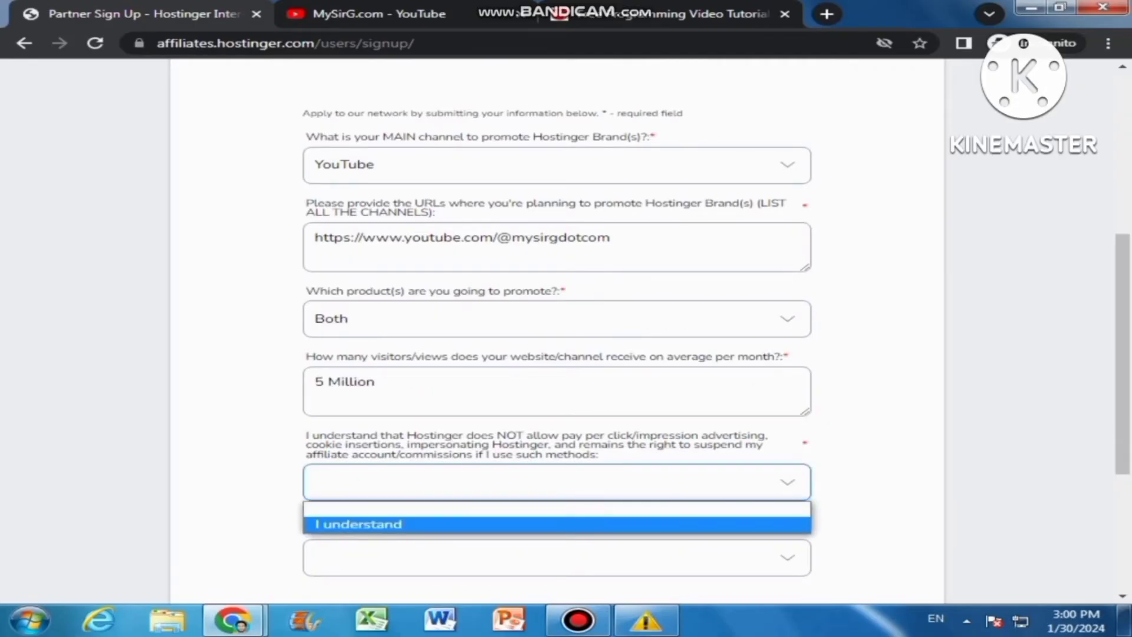
key(Return)
key(Tab)
key(alt+Down)
key(Down)
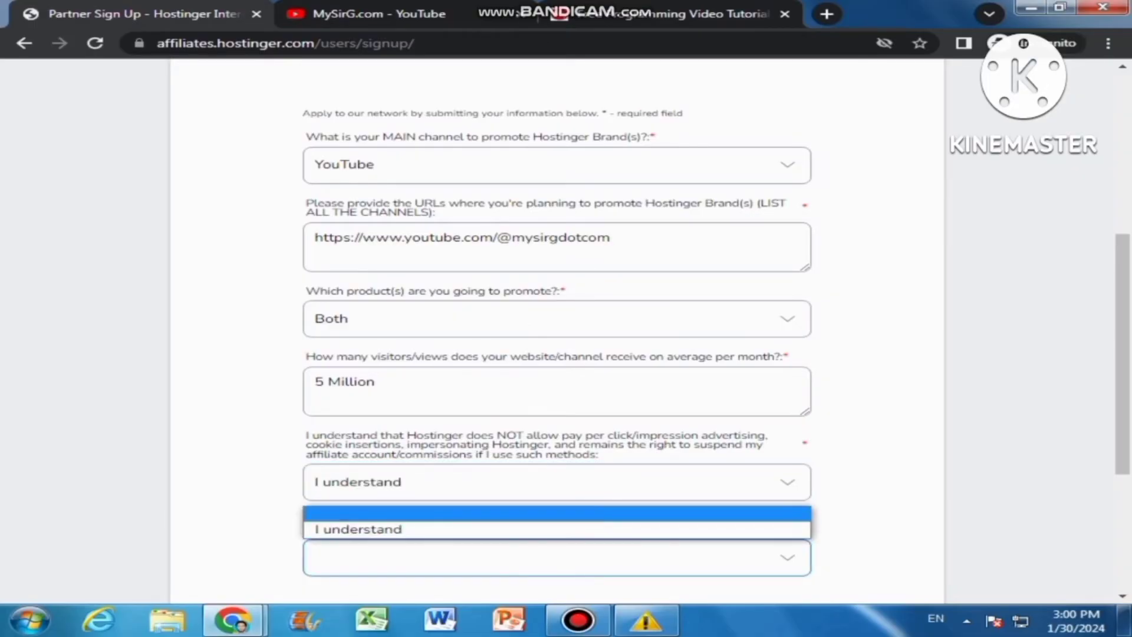
key(Return)
scroll(557, 331, down, 4)
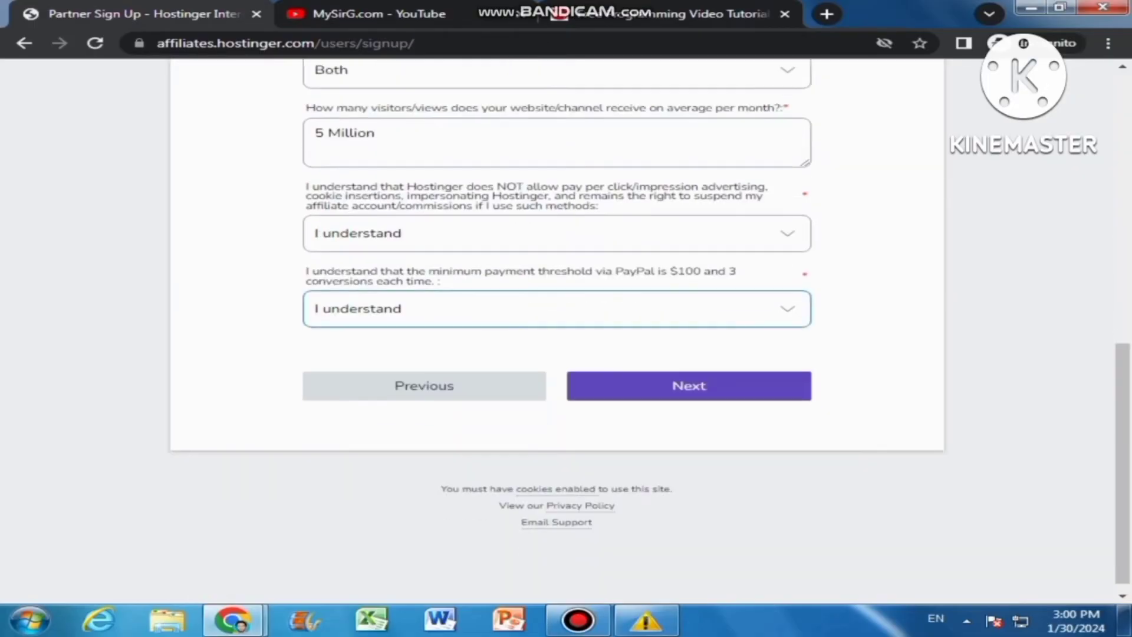
key(Return)
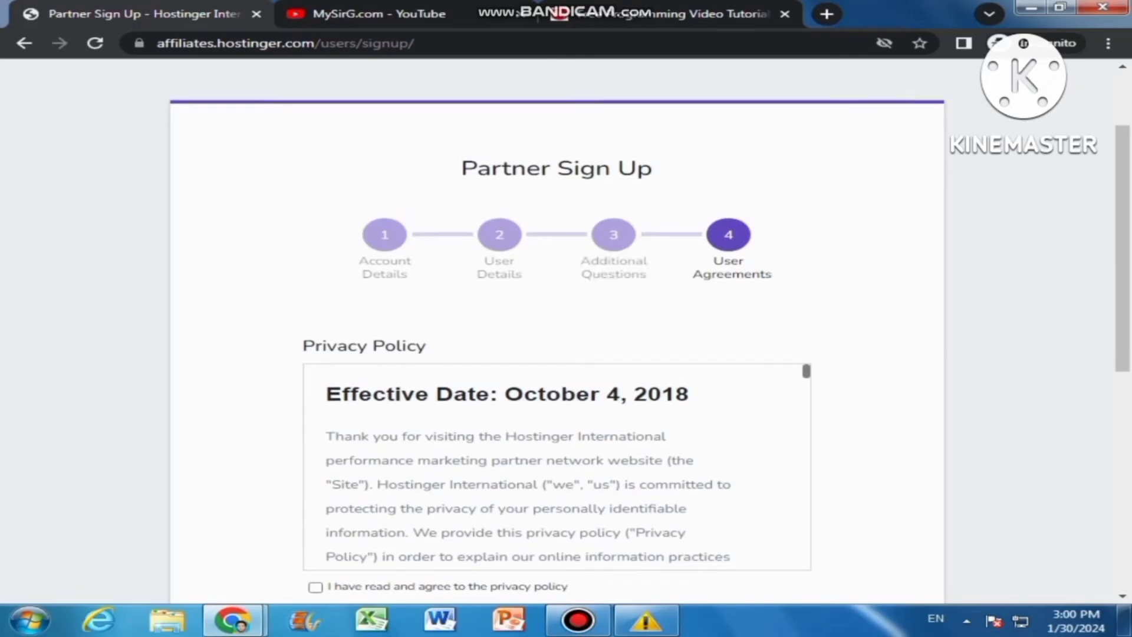
Tick the privacy policy, Terms and Conditions and fraud-prevention data-use consent checkboxes
scroll(557, 466, down, 6)
scroll(557, 330, down, 3)
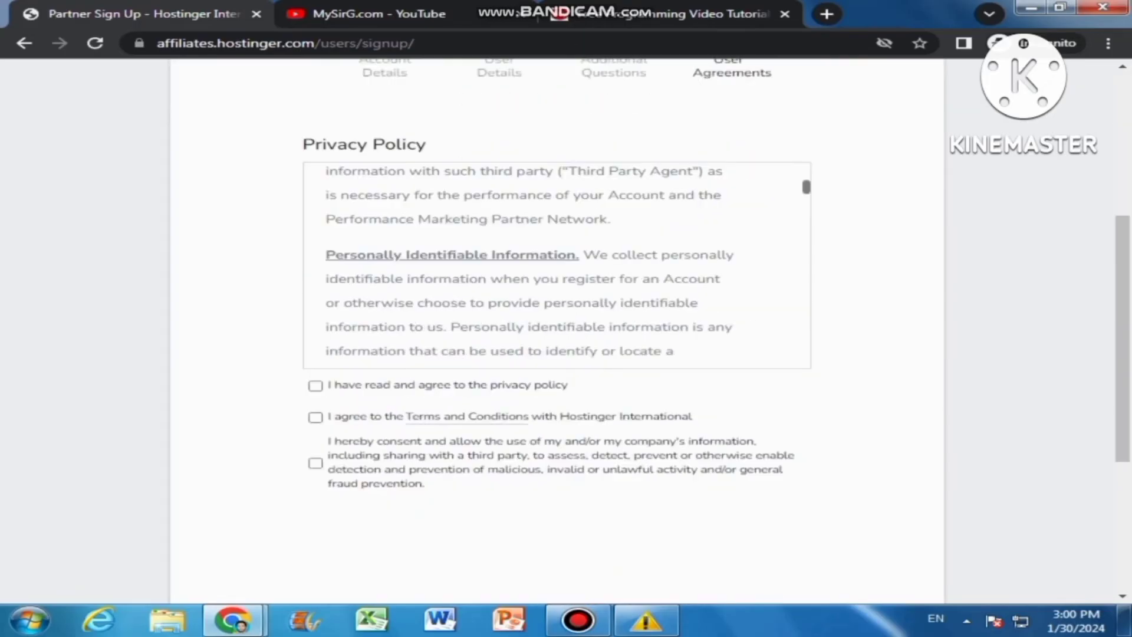
click(316, 338)
click(315, 370)
click(316, 416)
Pass the reCAPTCHA by selecting the three bridge images and verifying
click(332, 482)
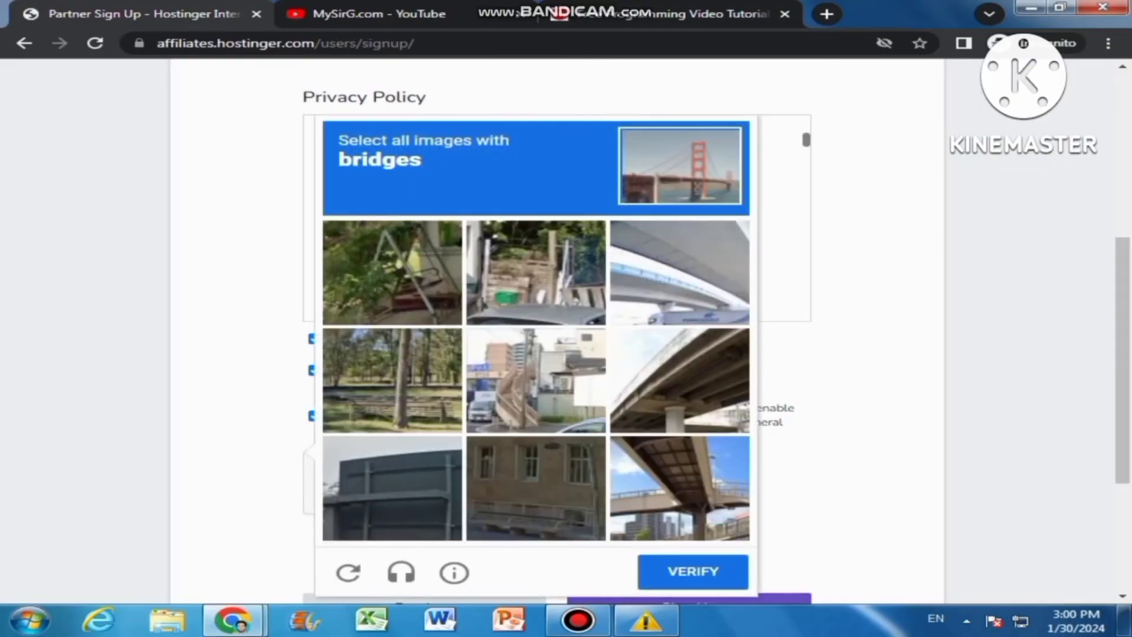
click(680, 272)
click(680, 381)
click(680, 488)
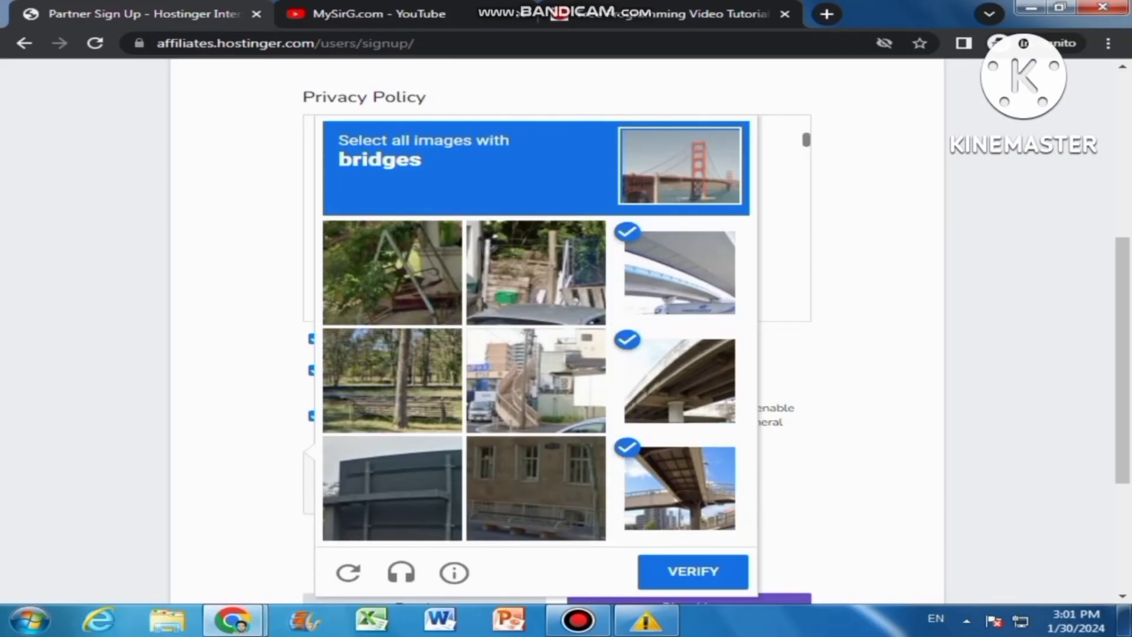
click(693, 571)
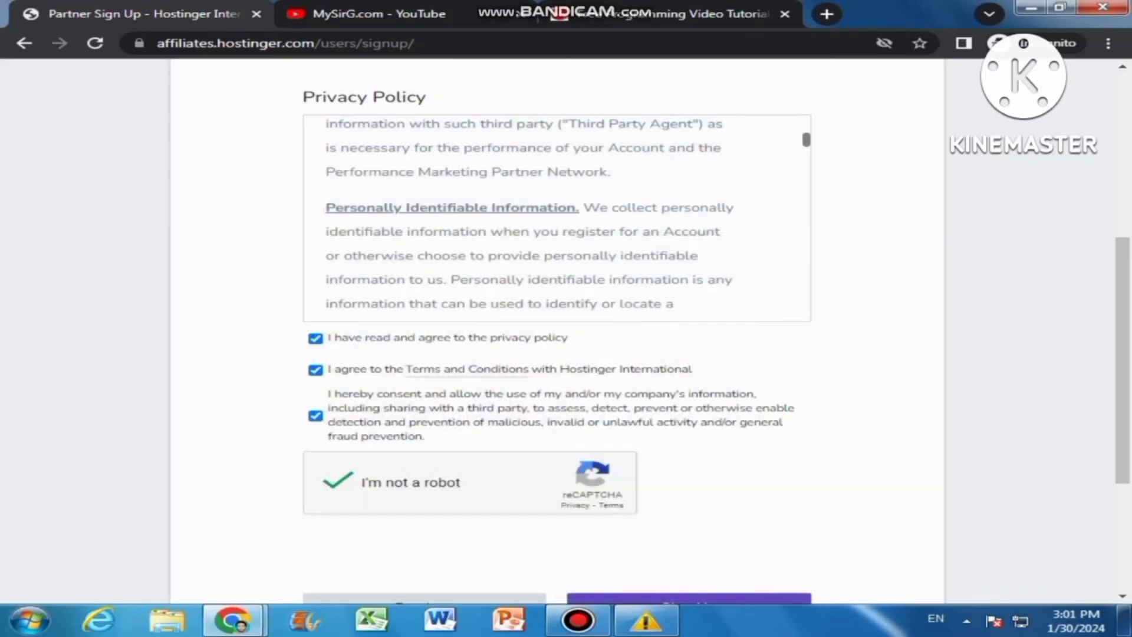
scroll(557, 330, down, 4)
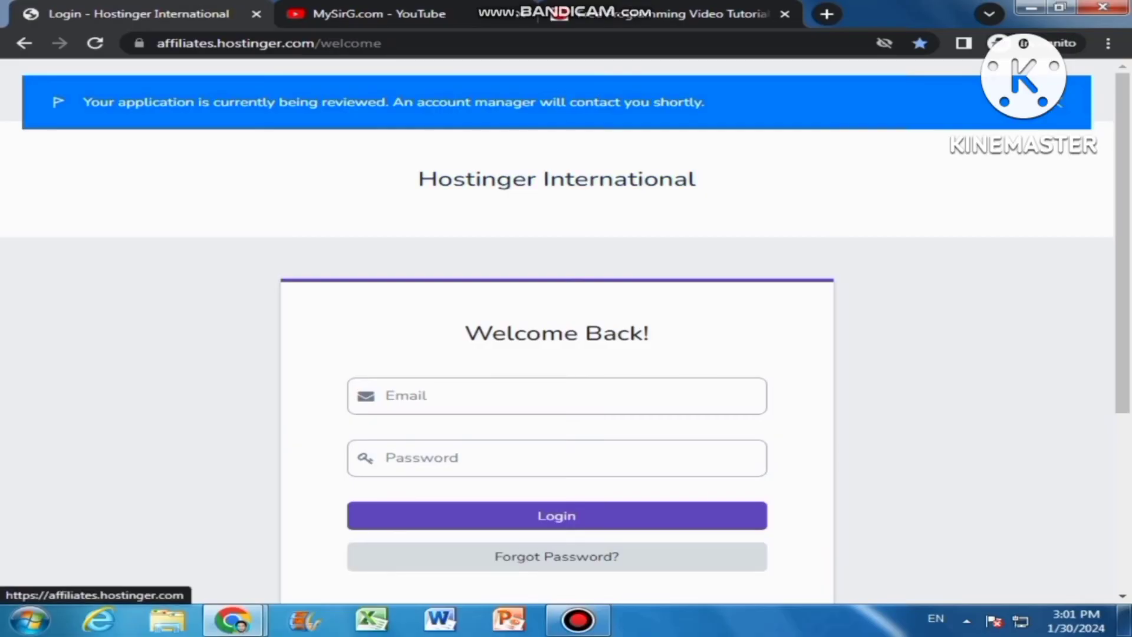
Submit the partner application with Sign Up, reaching the login page with the under-review banner
scroll(557, 330, down, 5)
scroll(556, 331, up, 4)
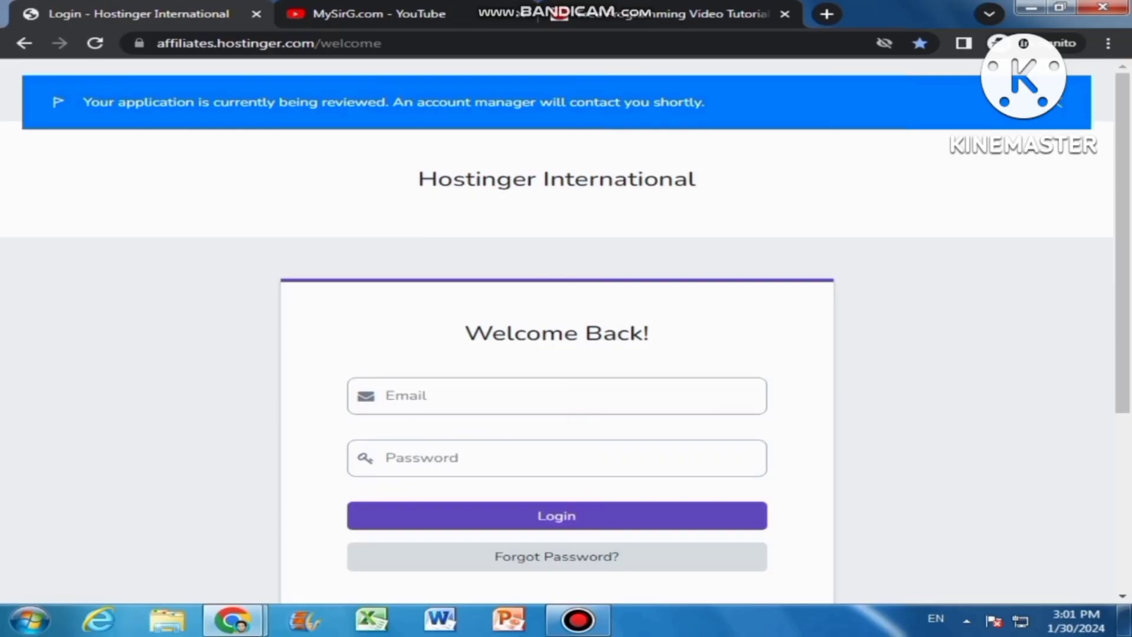
click(578, 620)
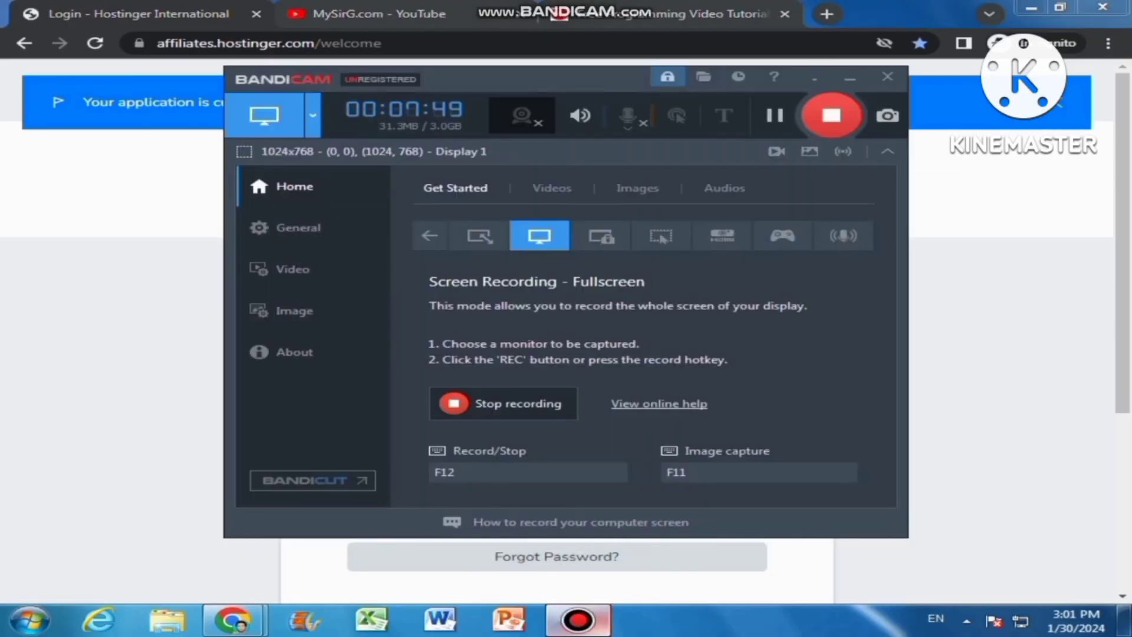